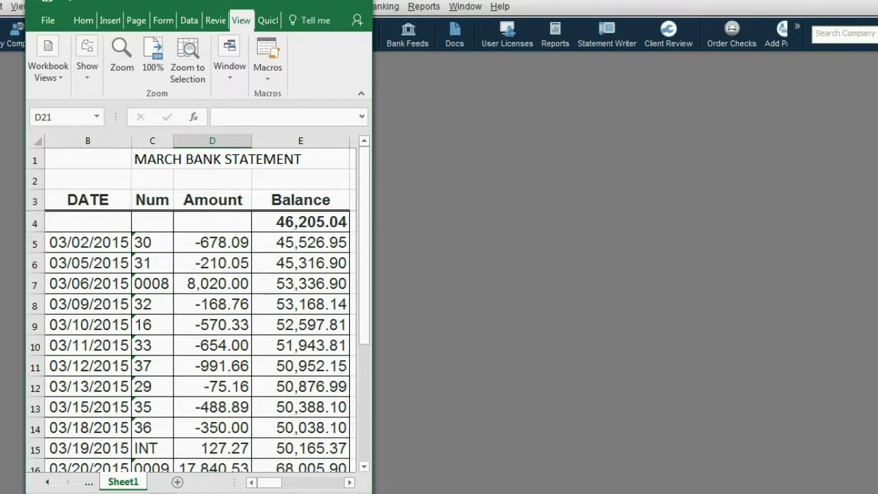
# - Move the March bank statement workbook aside to reveal the QuickBooks company window
pyautogui.moveTo(365, 304)
pyautogui.mouseDown()
pyautogui.moveTo(363, 433)
pyautogui.moveTo(366, 293)
pyautogui.mouseUp()
pyautogui.click(436, 172)
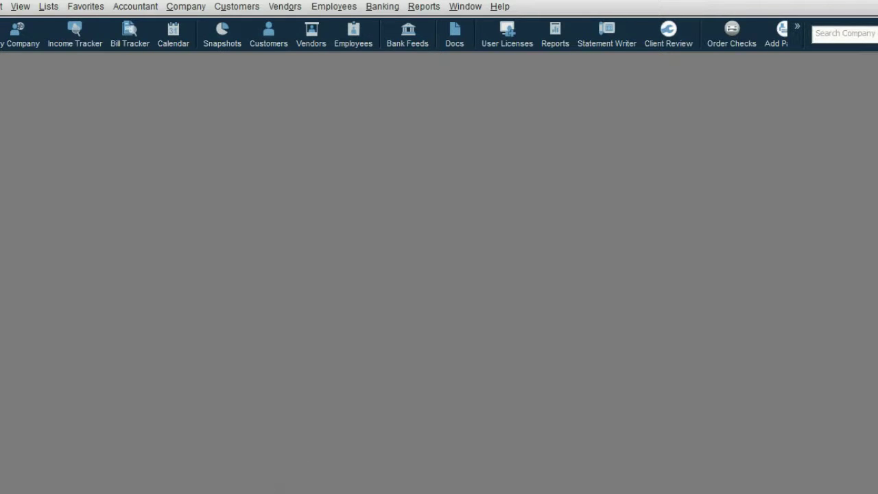
pyautogui.moveTo(242, 490)
# - View the first-phase reconciliation slide, then return to the March statement workbook
pyautogui.hotkey('alt', 'Tab')
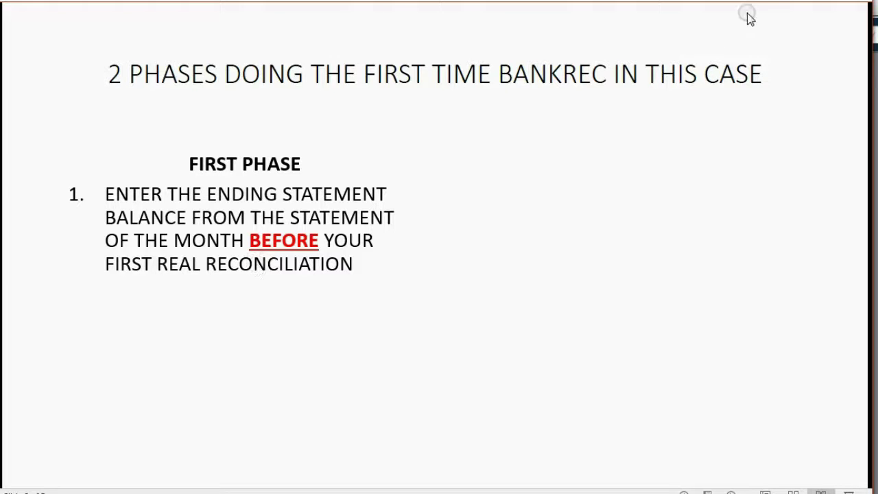
pyautogui.hotkey('alt', 'Tab')
pyautogui.hotkey('alt', 'Tab')
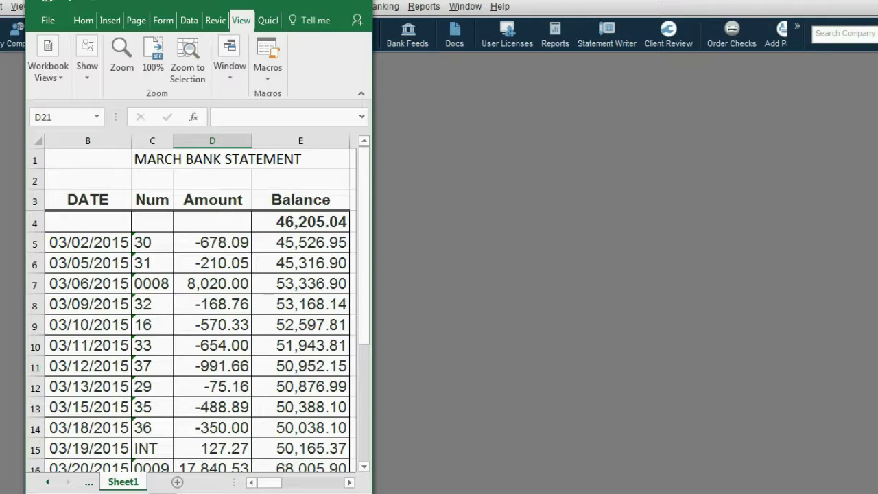
# - Select the 46,205.04 starting balance in cell E4, then go to QuickBooks' Banking menu
pyautogui.click(311, 223)
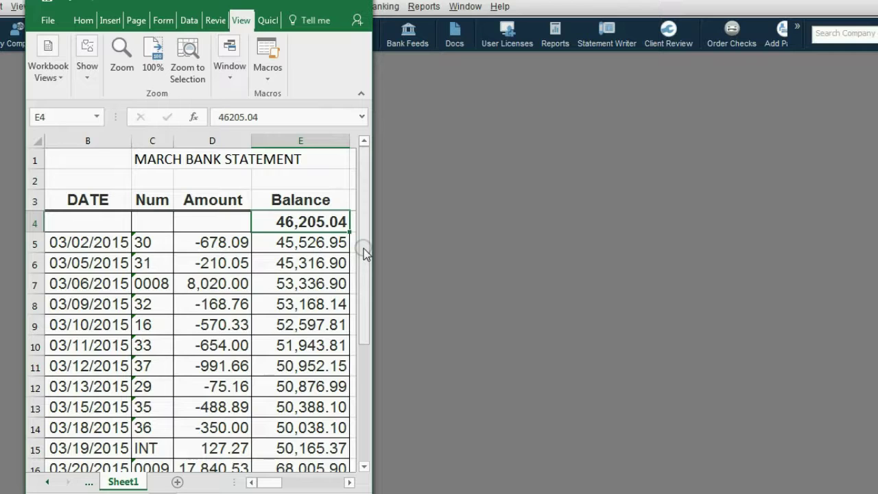
pyautogui.click(327, 223)
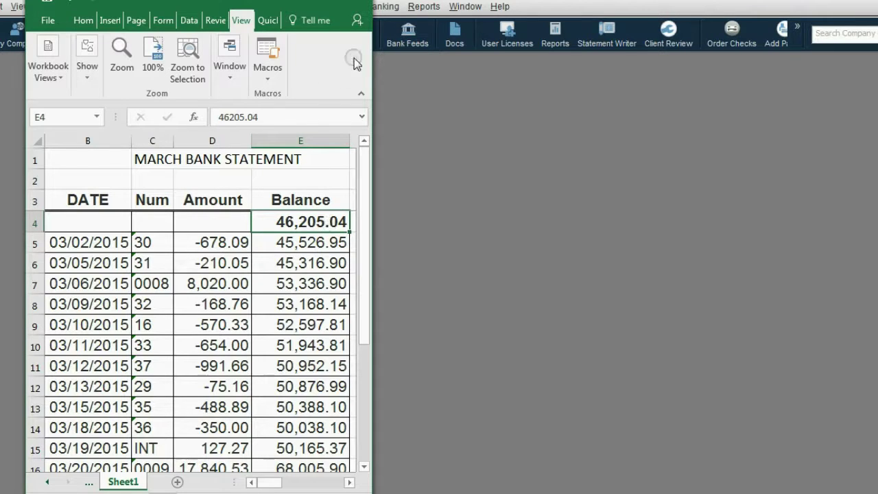
pyautogui.click(385, 7)
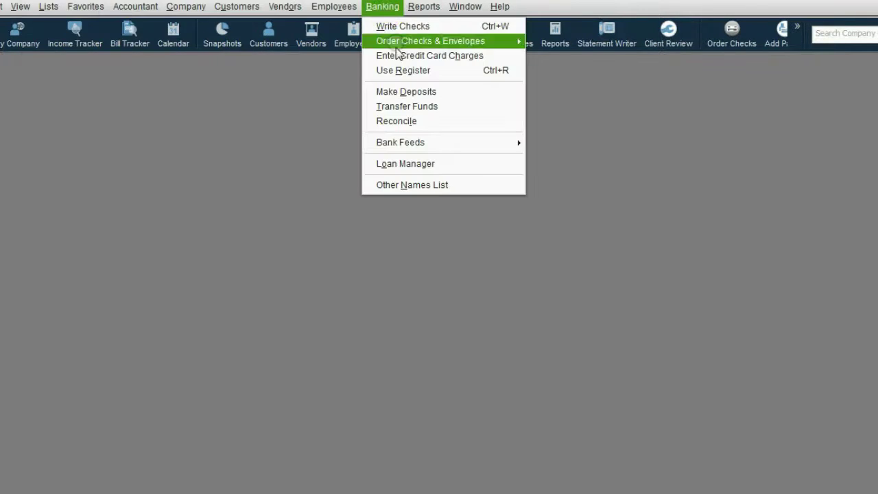
# - Start reconciling CASH IN BANK with statement date 02/28/2015 picked from the calendar
pyautogui.click(401, 121)
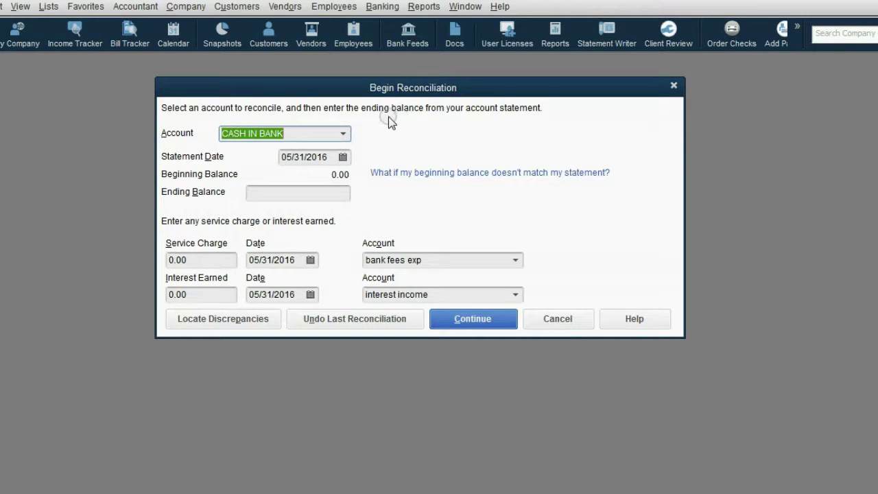
pyautogui.click(343, 158)
pyautogui.moveTo(343, 157); pyautogui.dragTo(270, 157)
pyautogui.click(342, 158)
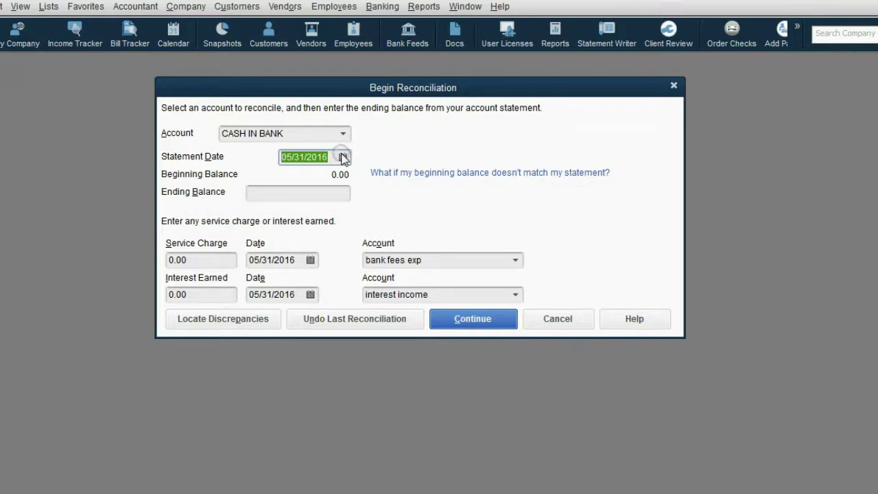
pyautogui.click(297, 181)
pyautogui.click(297, 181)
pyautogui.click(297, 181)
pyautogui.click(297, 181)
pyautogui.click(297, 181)
pyautogui.click(297, 181)
pyautogui.click(297, 181)
pyautogui.click(297, 181)
pyautogui.click(297, 182)
pyautogui.click(297, 182)
pyautogui.click(297, 181)
pyautogui.click(297, 181)
pyautogui.click(298, 181)
pyautogui.click(297, 181)
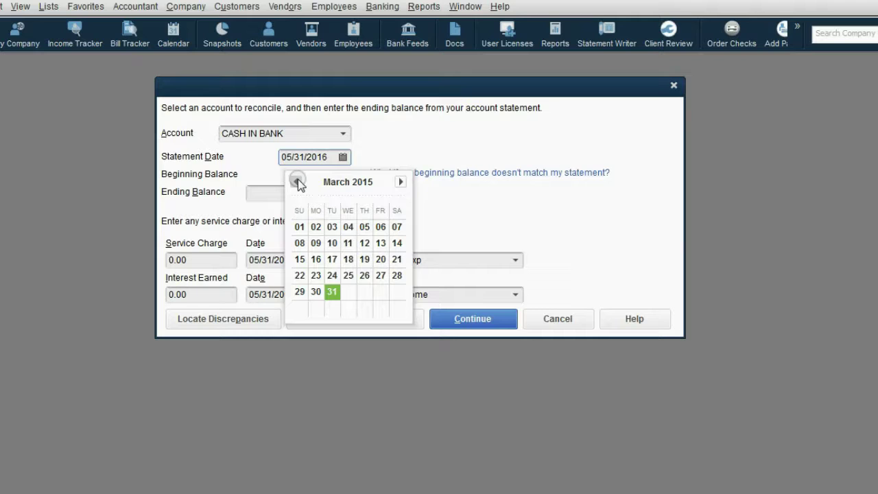
pyautogui.click(297, 181)
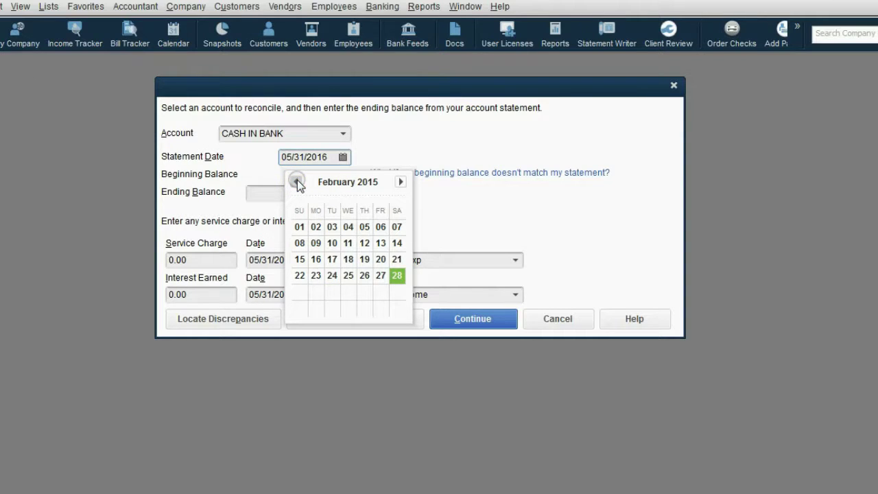
pyautogui.click(397, 276)
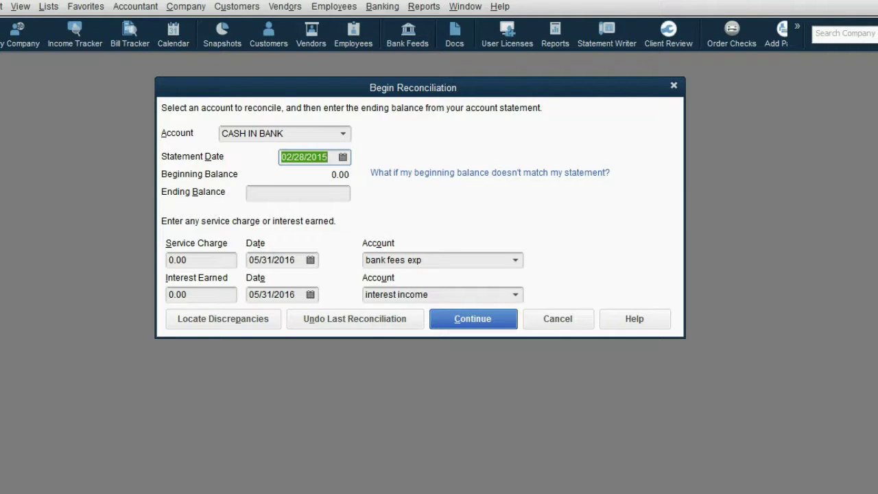
pyautogui.click(264, 492)
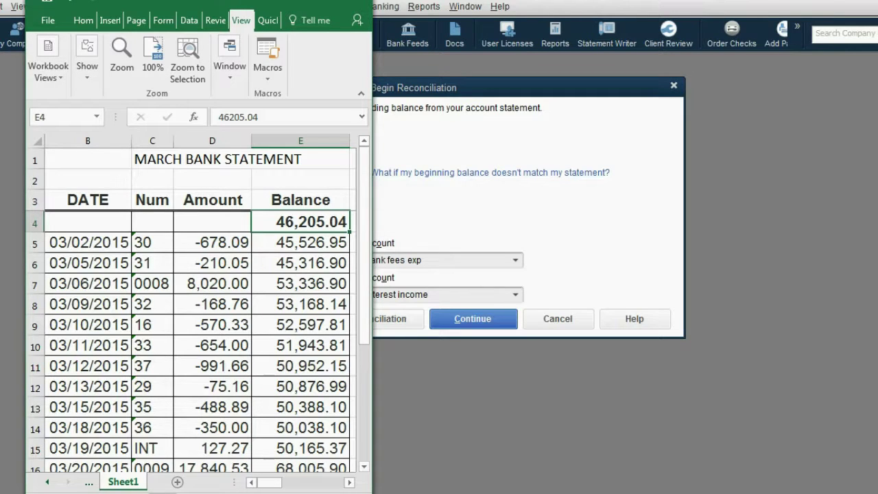
# - Copy the 46,205.04 balance from cell E4 into QuickBooks' Ending Balance field
pyautogui.click(266, 492)
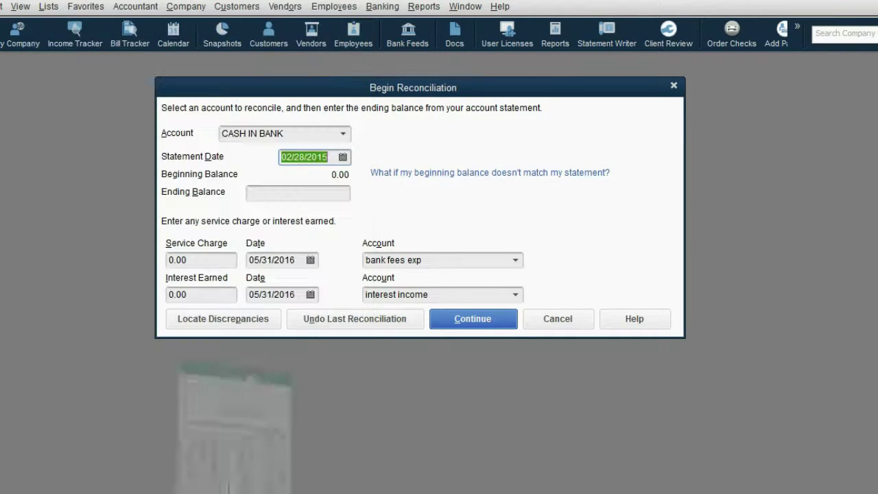
pyautogui.click(331, 159)
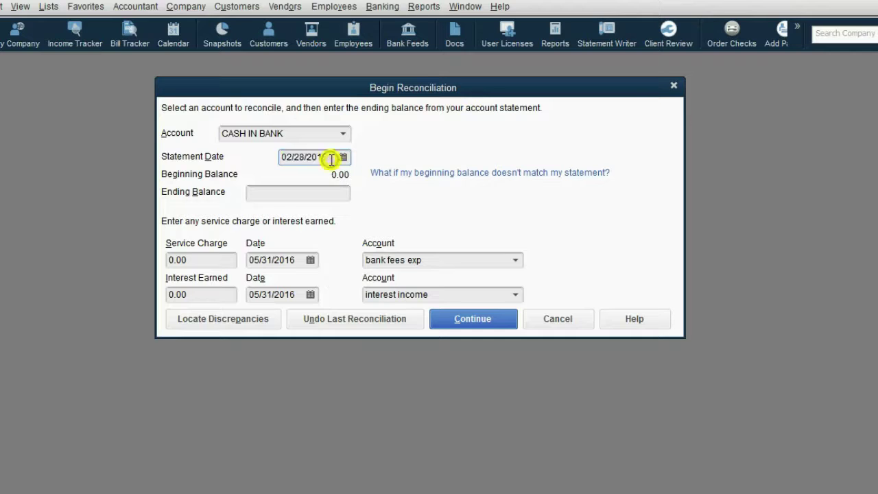
pyautogui.click(308, 195)
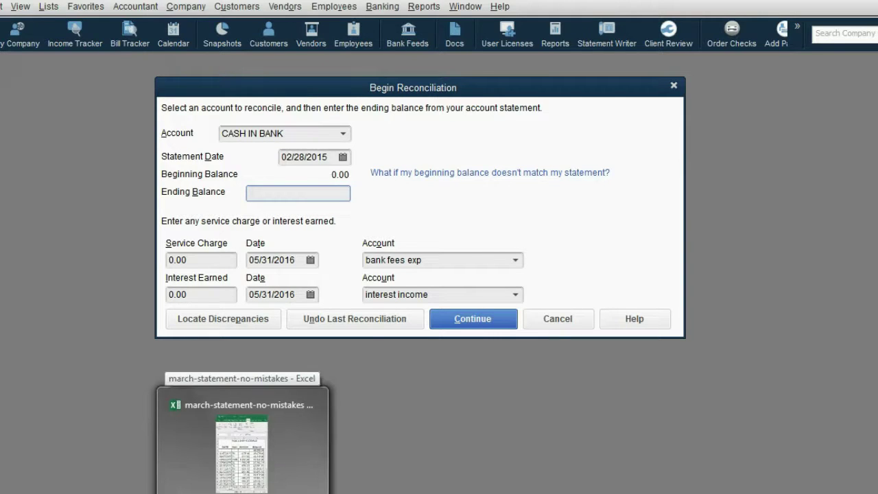
pyautogui.click(243, 493)
pyautogui.click(295, 220)
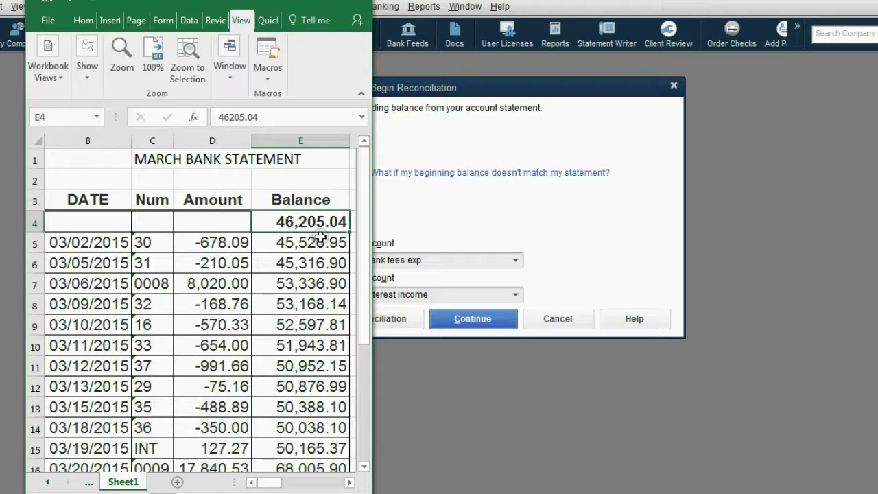
pyautogui.rightClick(313, 223)
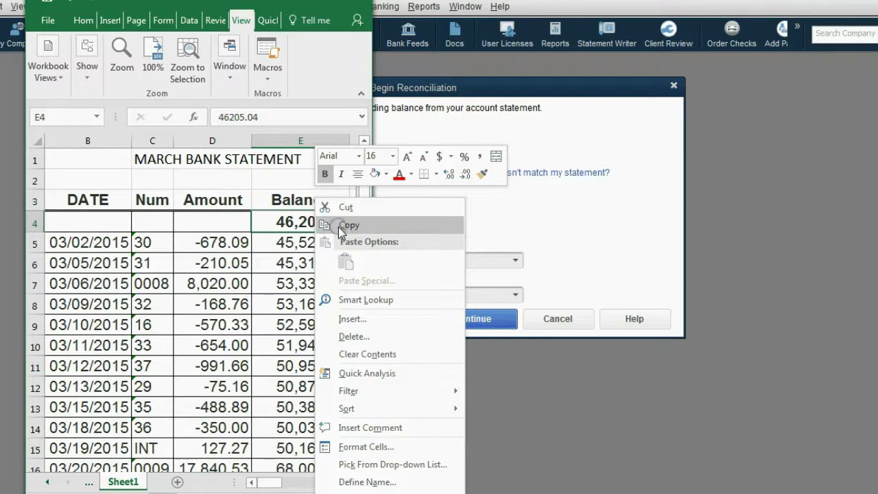
pyautogui.click(345, 224)
pyautogui.click(402, 216)
pyautogui.click(329, 204)
pyautogui.rightClick(316, 195)
pyautogui.click(337, 252)
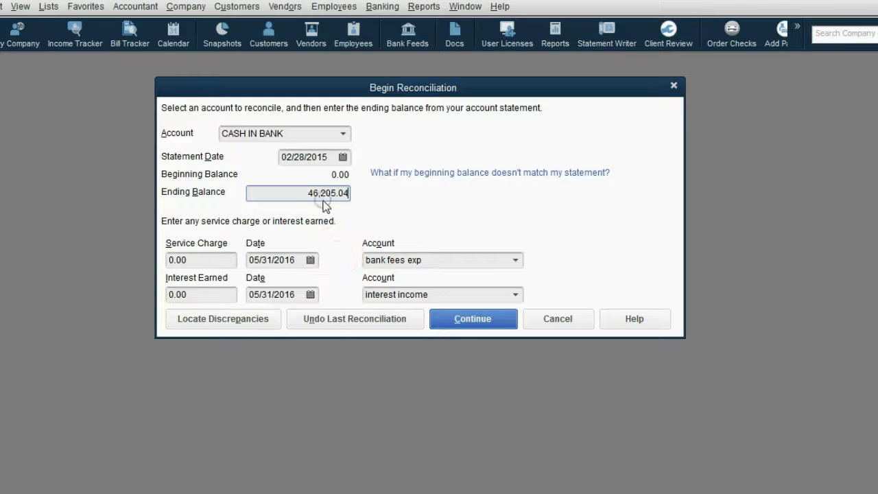
# - Shade statement cell E4 light blue to mark it as used
pyautogui.hotkey('alt', 'Tab')
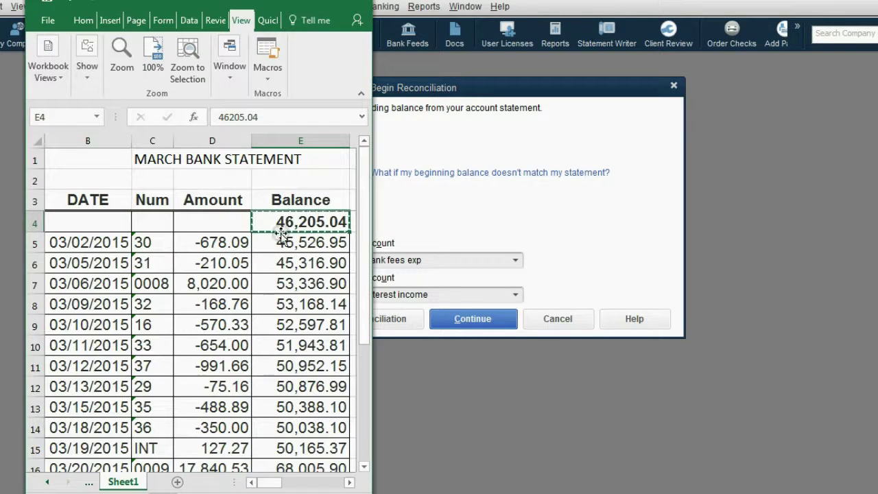
pyautogui.click(83, 20)
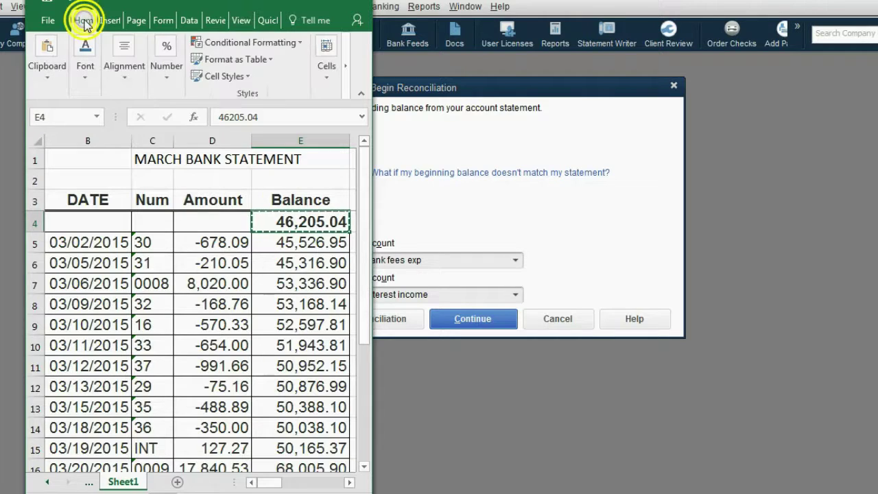
pyautogui.click(85, 81)
pyautogui.click(187, 136)
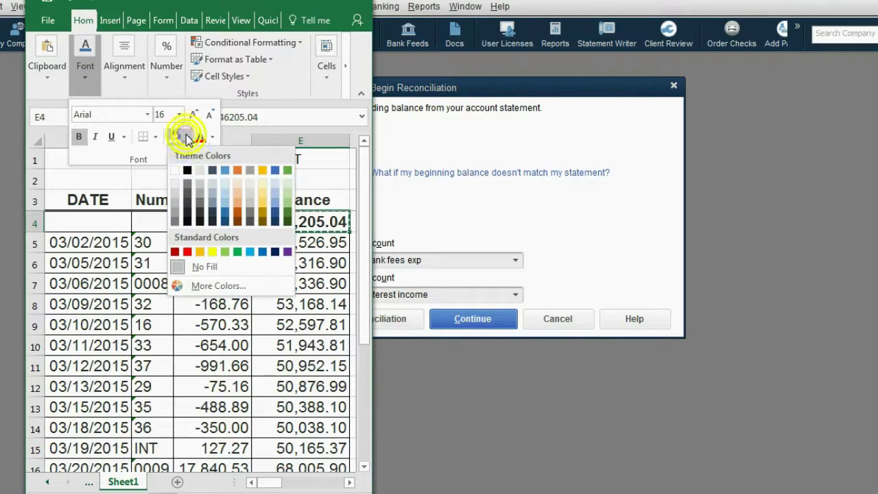
pyautogui.click(246, 252)
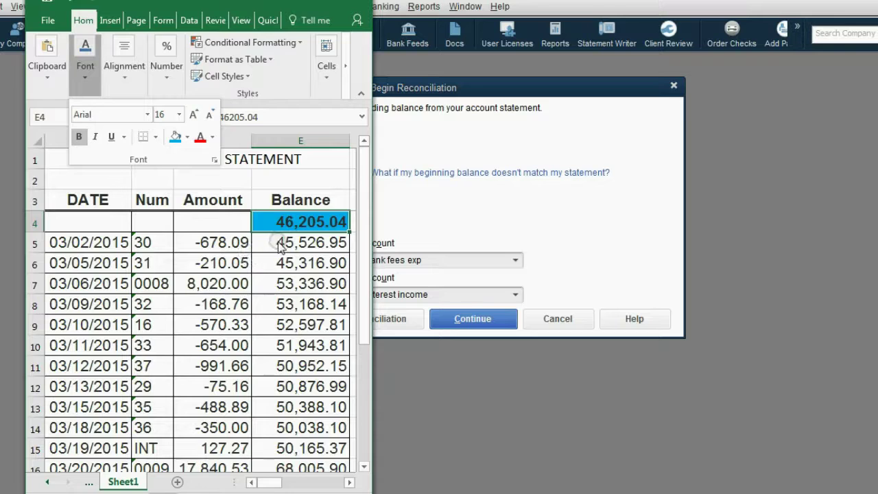
pyautogui.click(230, 221)
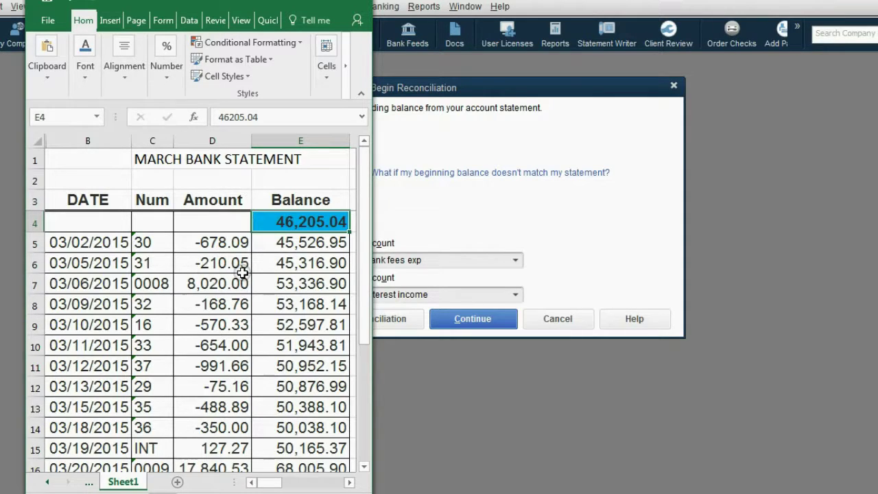
pyautogui.click(471, 213)
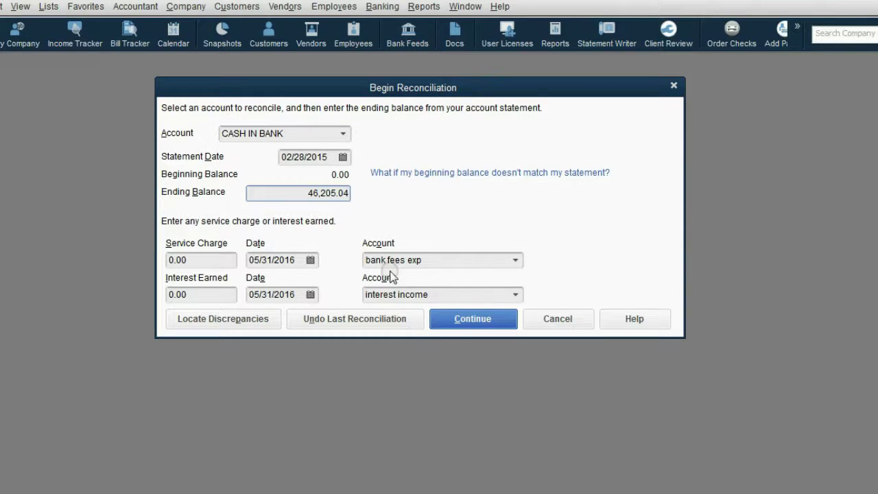
# - Continue to the Reconcile window, then reveal the second first-phase bullet on the slide
pyautogui.click(471, 324)
pyautogui.click(471, 323)
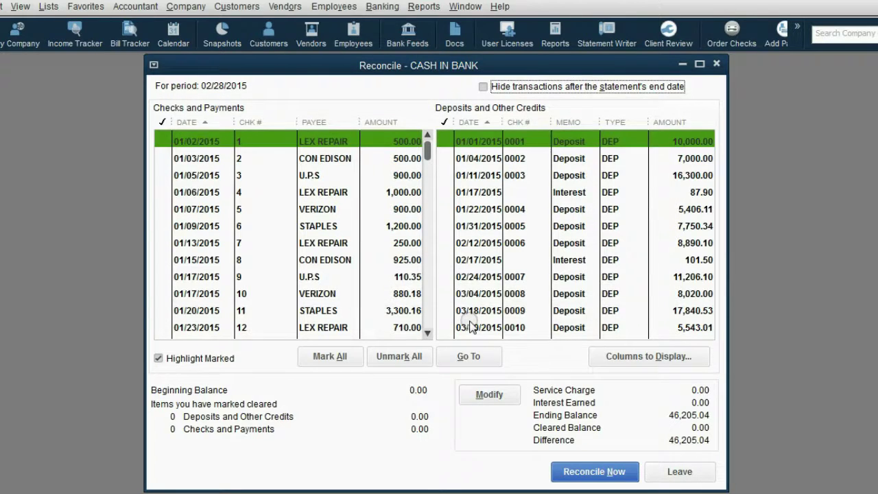
pyautogui.hotkey('alt', 'Tab')
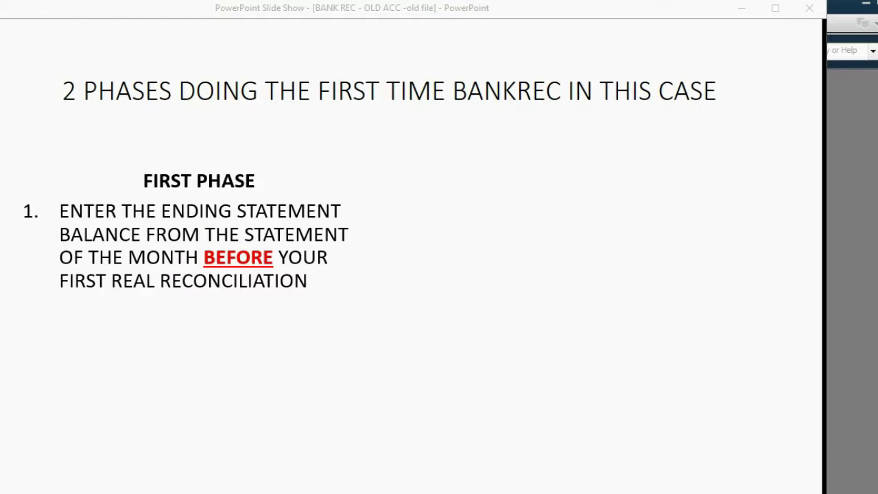
pyautogui.press('Right')
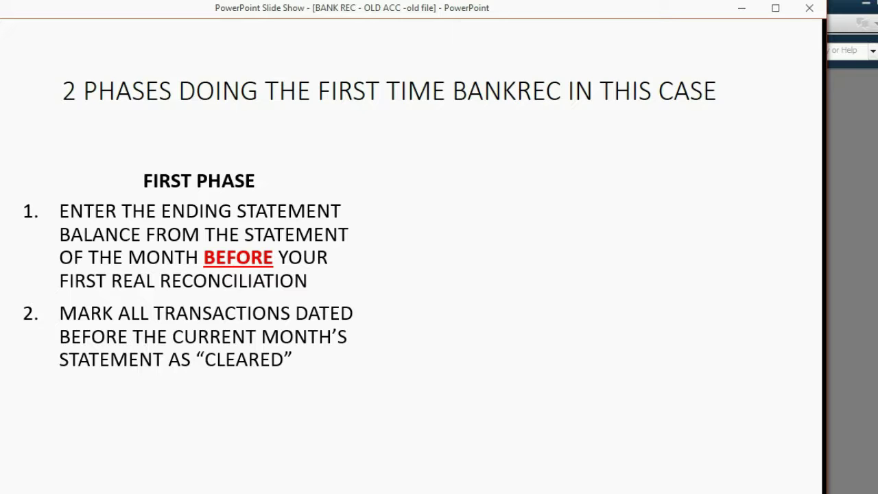
pyautogui.click(739, 9)
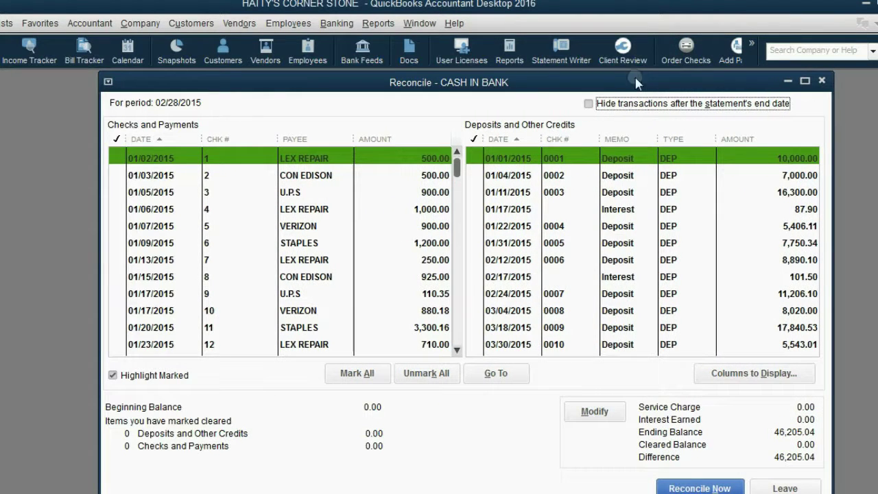
# - Mark all transactions cleared, then unmark the 03/04, 03/18 and 03/30/2015 deposits
pyautogui.moveTo(631, 81); pyautogui.dragTo(602, 83)
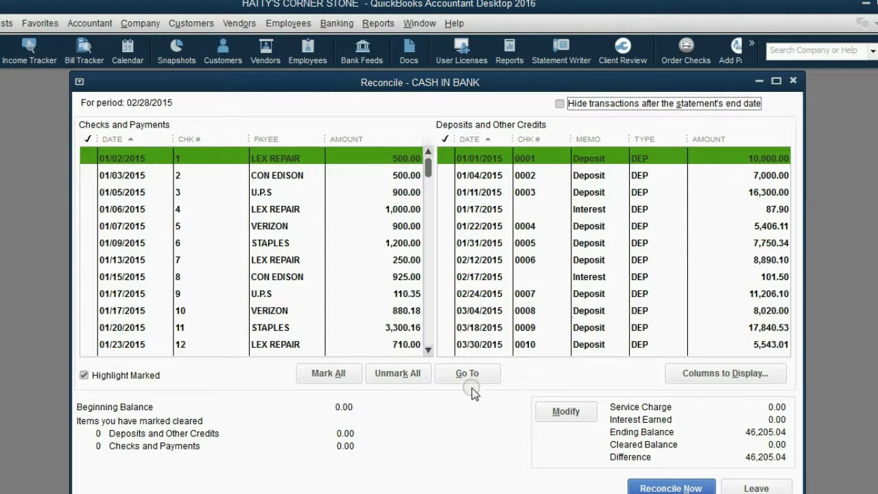
pyautogui.click(338, 372)
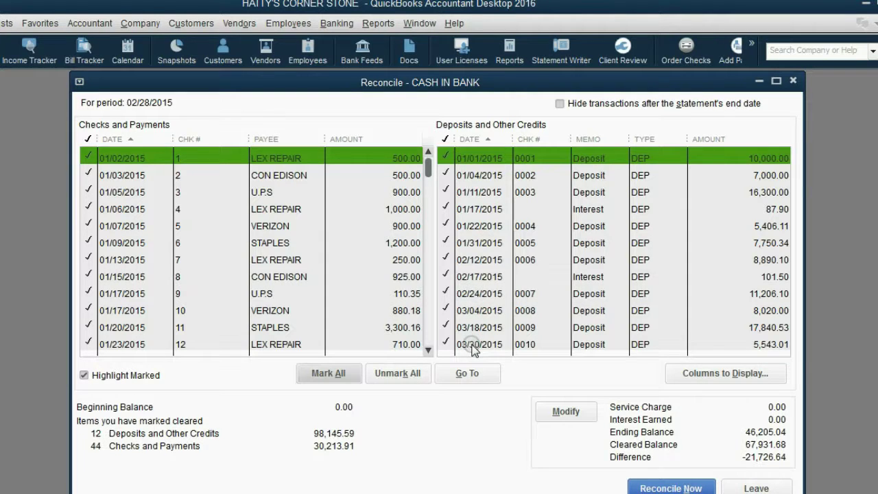
pyautogui.click(447, 310)
pyautogui.click(447, 328)
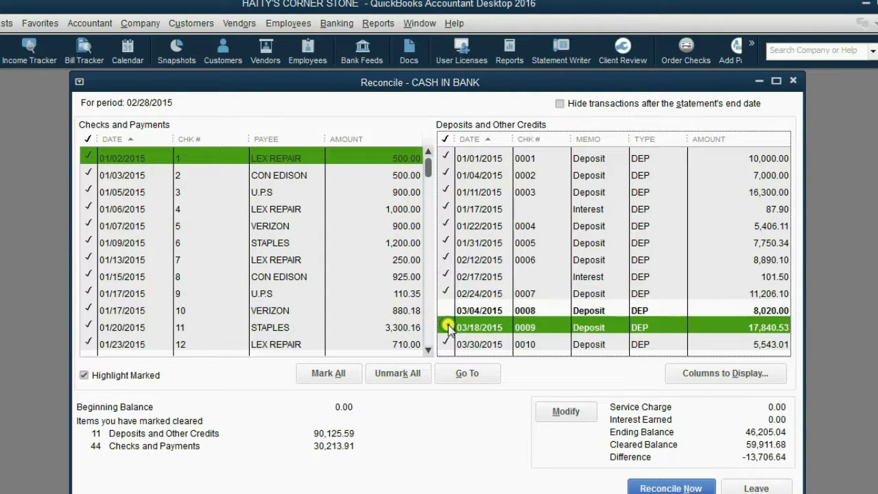
pyautogui.click(448, 345)
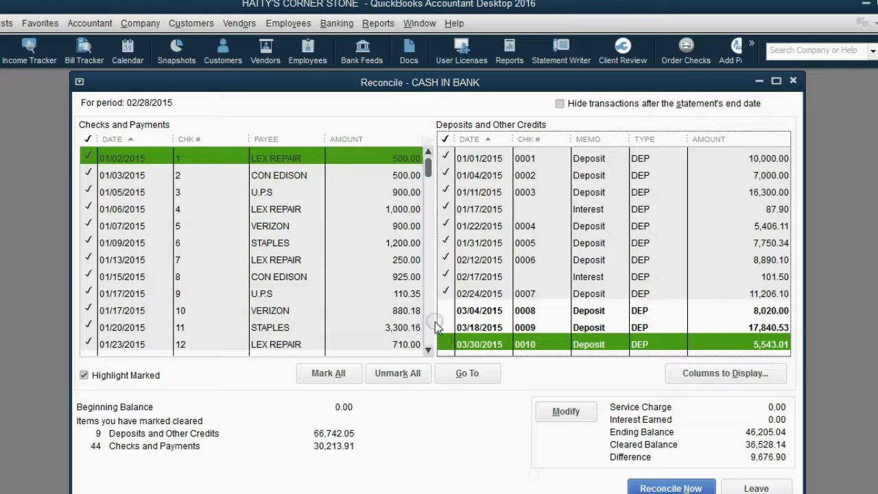
# - Unmark the March checks 30 through 42, leaving a 1,161.58 difference
pyautogui.click(161, 189)
pyautogui.moveTo(428, 166); pyautogui.dragTo(415, 344)
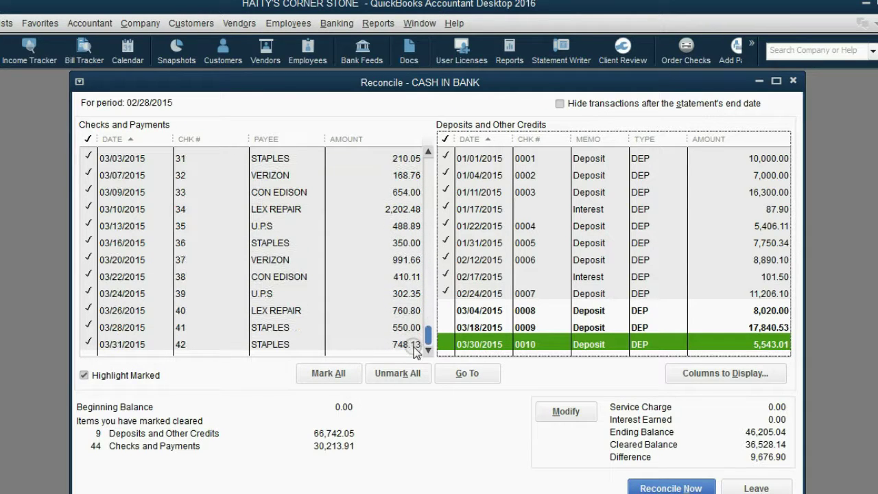
pyautogui.click(129, 347)
pyautogui.click(126, 330)
pyautogui.click(126, 311)
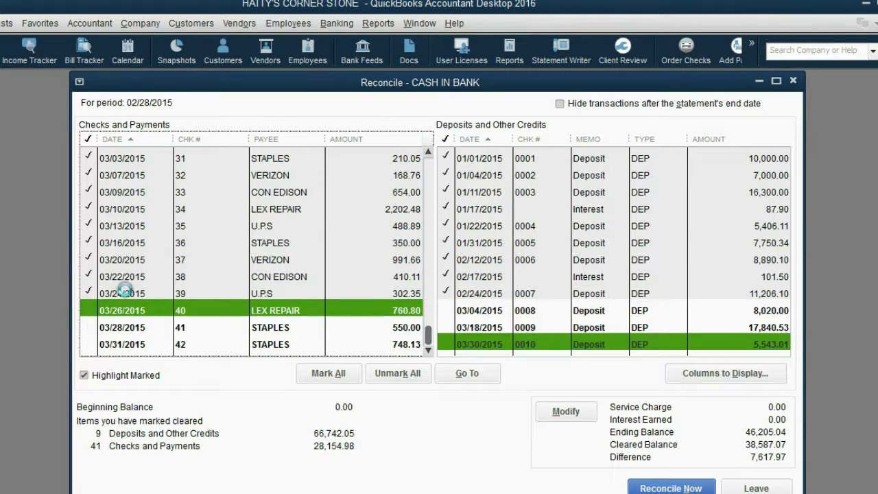
pyautogui.click(126, 294)
pyautogui.click(126, 277)
pyautogui.click(127, 259)
pyautogui.click(128, 243)
pyautogui.click(130, 226)
pyautogui.click(131, 209)
pyautogui.click(129, 192)
pyautogui.click(129, 175)
pyautogui.click(128, 158)
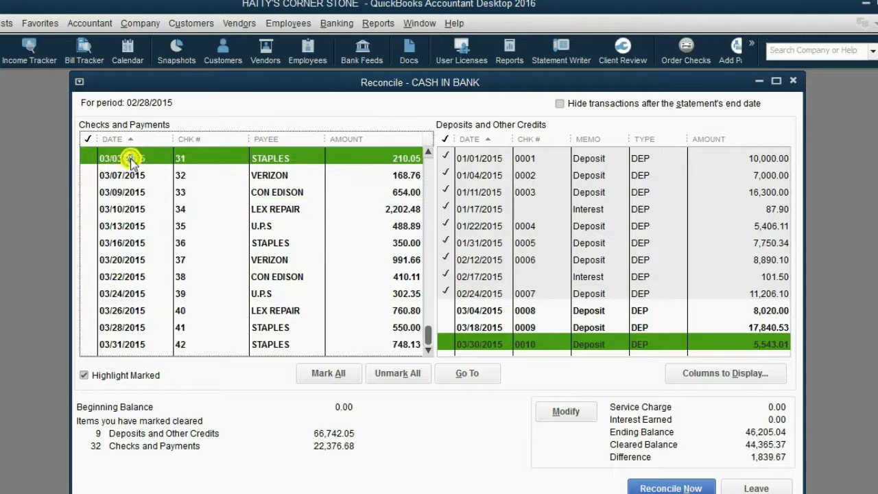
pyautogui.click(427, 151)
pyautogui.click(427, 151)
pyautogui.click(142, 241)
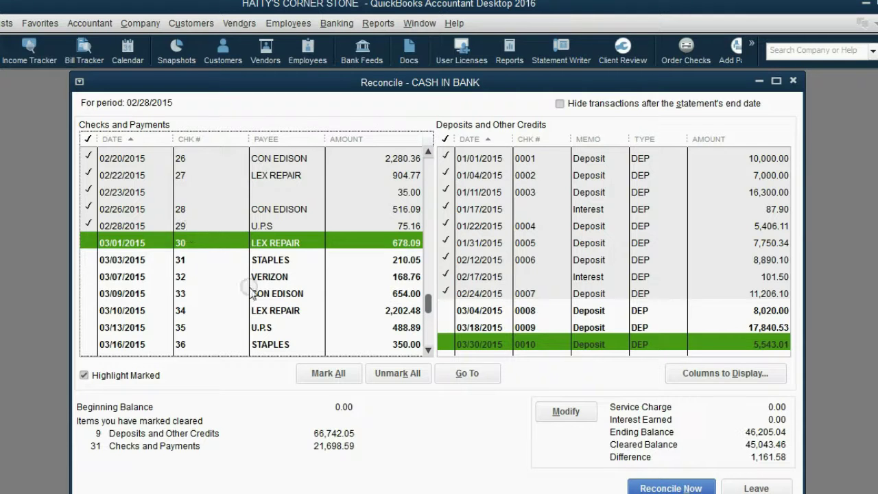
pyautogui.hotkey('alt', 'Tab')
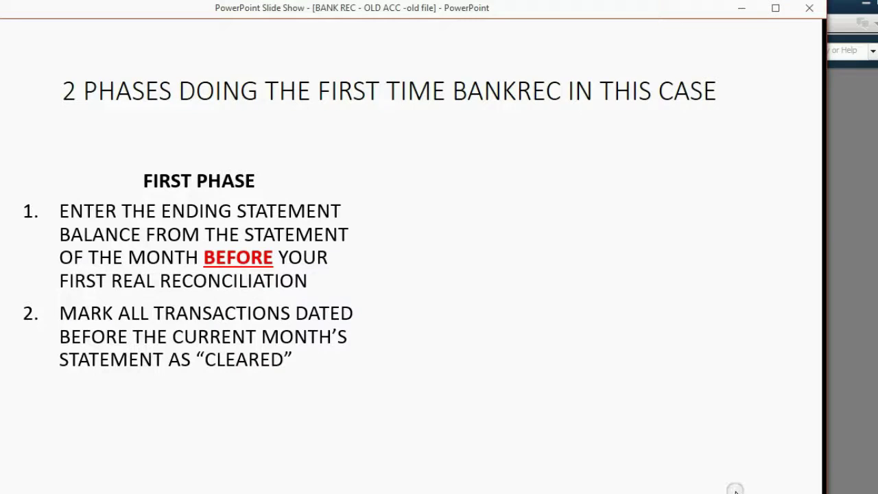
# - Reveal step 3, Reconcile Now and enter an adjustment, then minimize the slide show
pyautogui.press('Right')
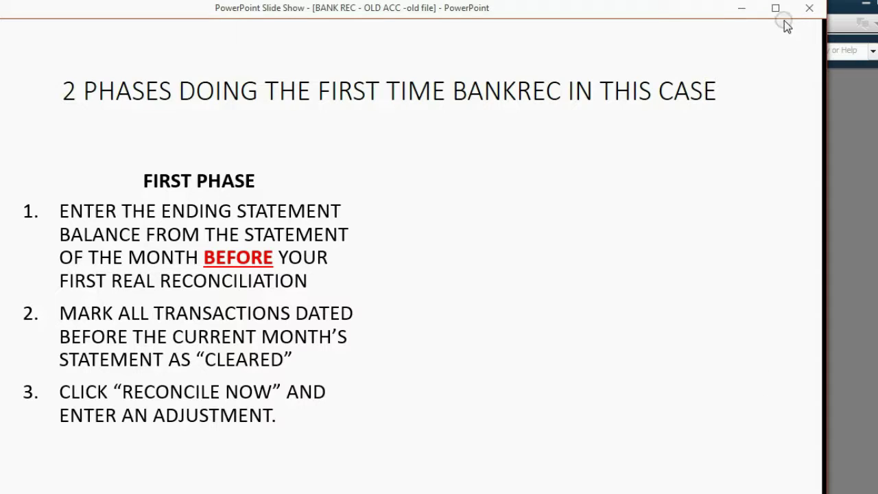
pyautogui.click(743, 9)
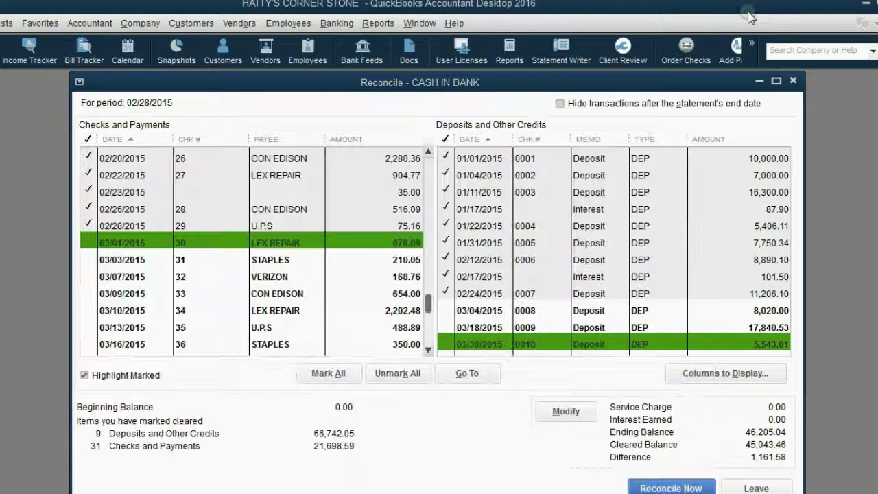
# - Reconcile Now and enter an adjustment for the 1,161.58 discrepancy
pyautogui.click(662, 488)
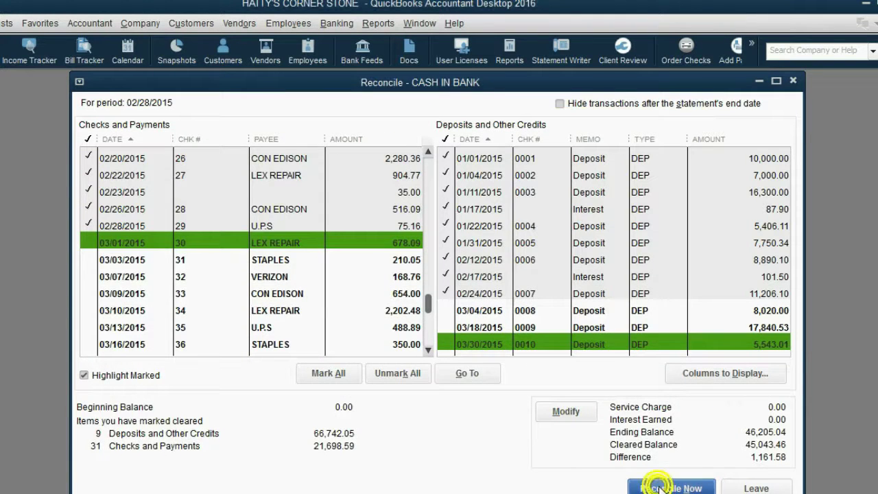
pyautogui.moveTo(236, 123); pyautogui.dragTo(420, 135)
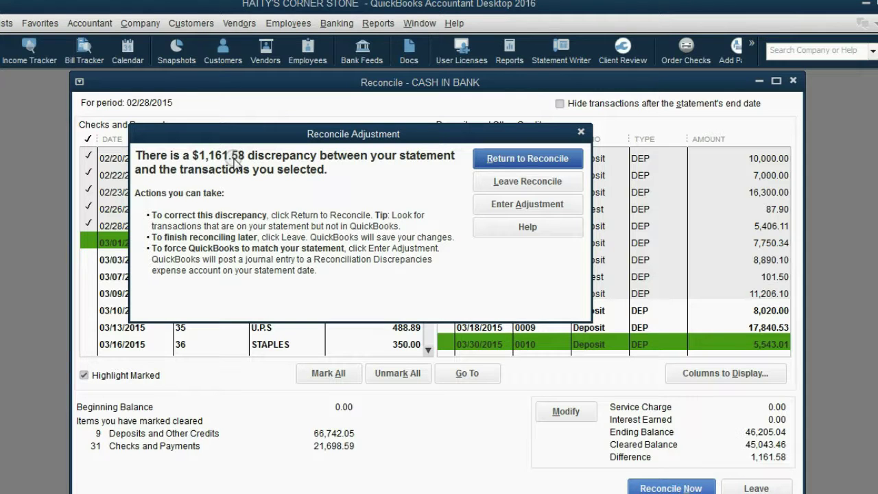
pyautogui.click(517, 206)
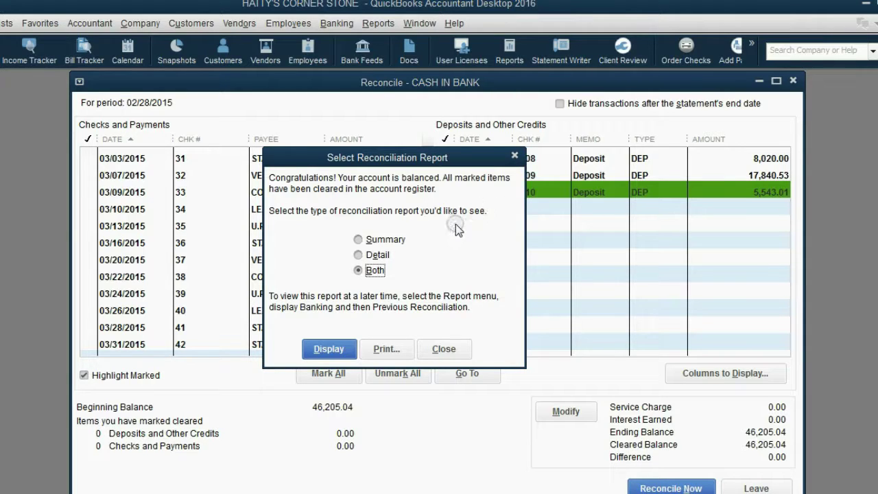
# - Display the Reconciliation Summary and Detail reports for 02/28/2015 and compare them side by side
pyautogui.click(343, 348)
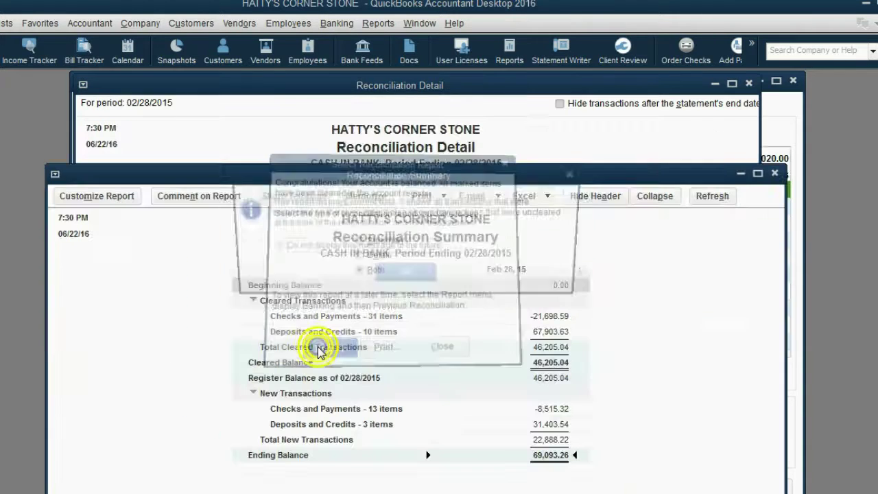
pyautogui.click(406, 276)
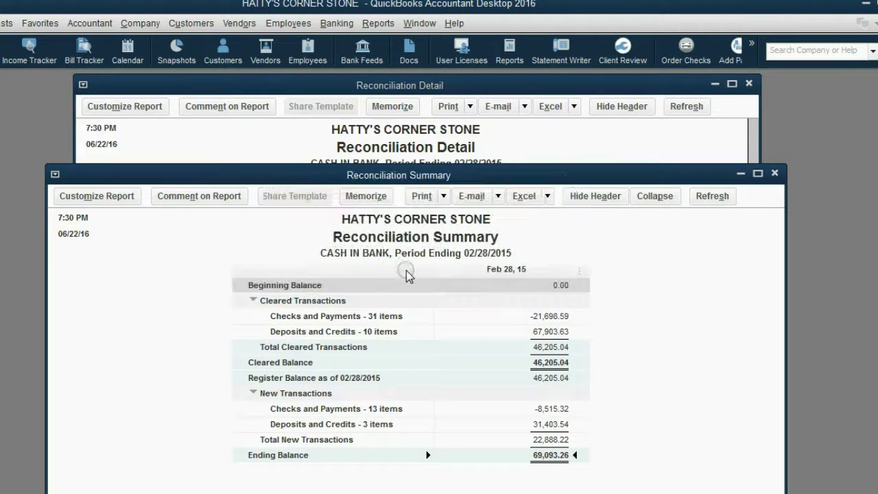
pyautogui.moveTo(413, 177); pyautogui.dragTo(439, 174)
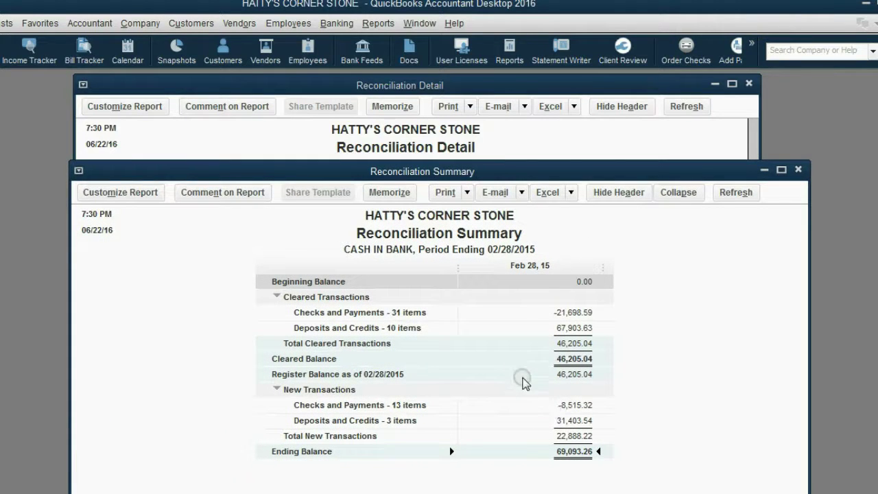
pyautogui.click(487, 84)
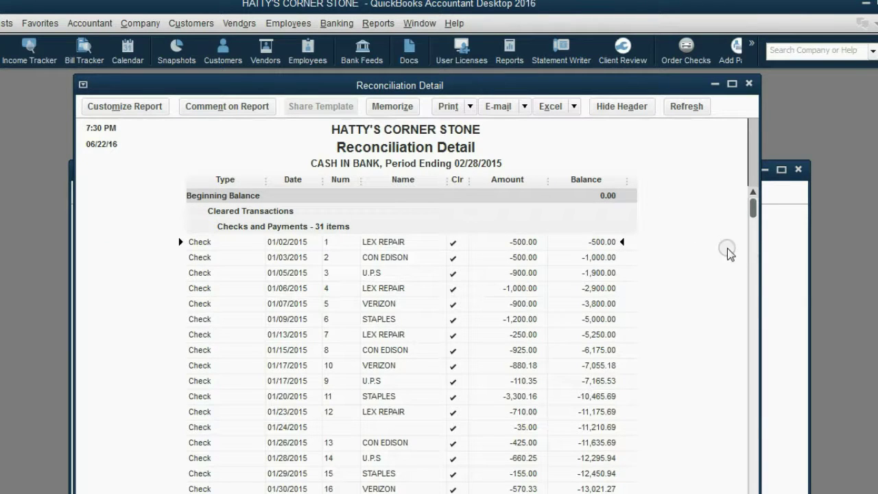
pyautogui.click(775, 267)
pyautogui.click(646, 146)
pyautogui.click(775, 230)
pyautogui.click(668, 145)
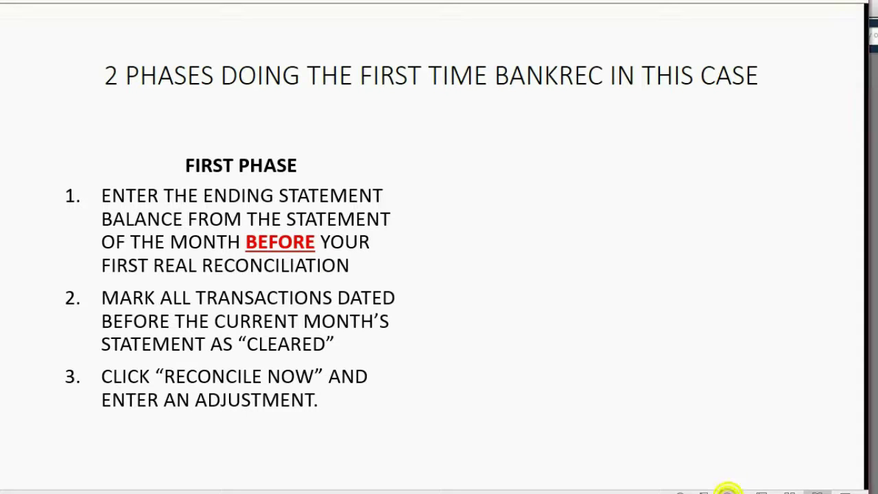
pyautogui.click(727, 489)
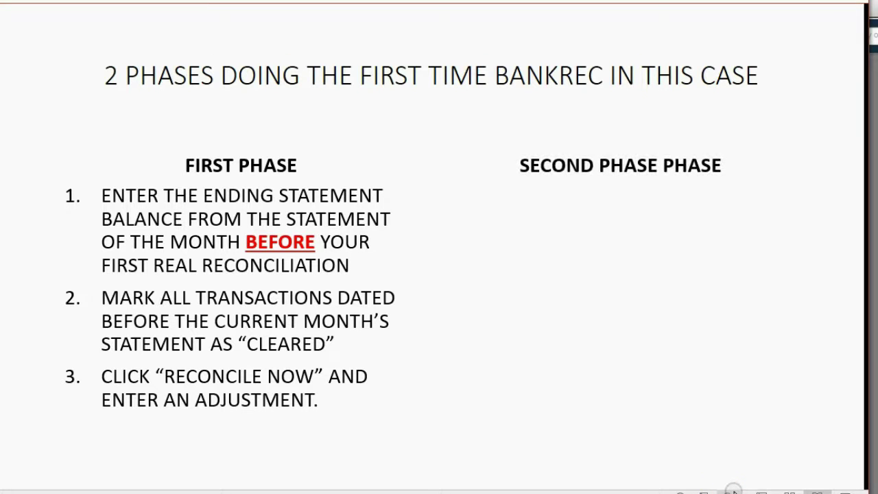
# - Reveal the four Second Phase bullets: reconcile normally, zero difference unless, prior-month warning, another adjustment
pyautogui.click(732, 490)
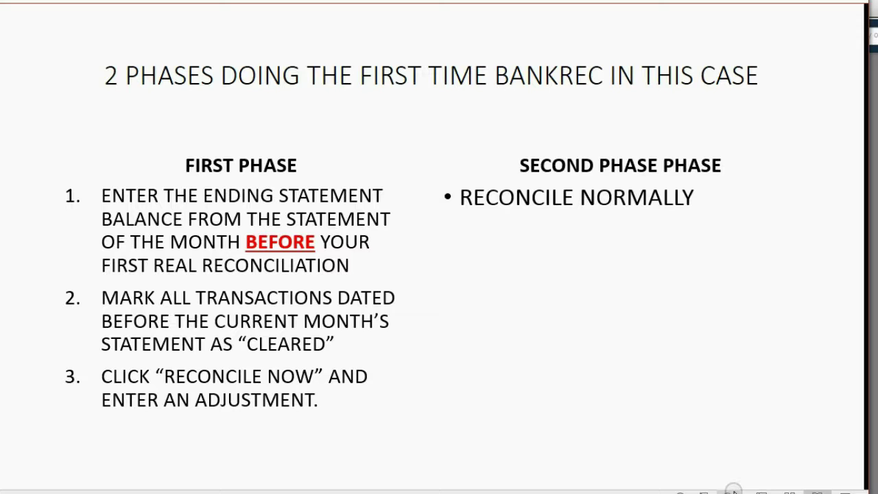
pyautogui.click(733, 489)
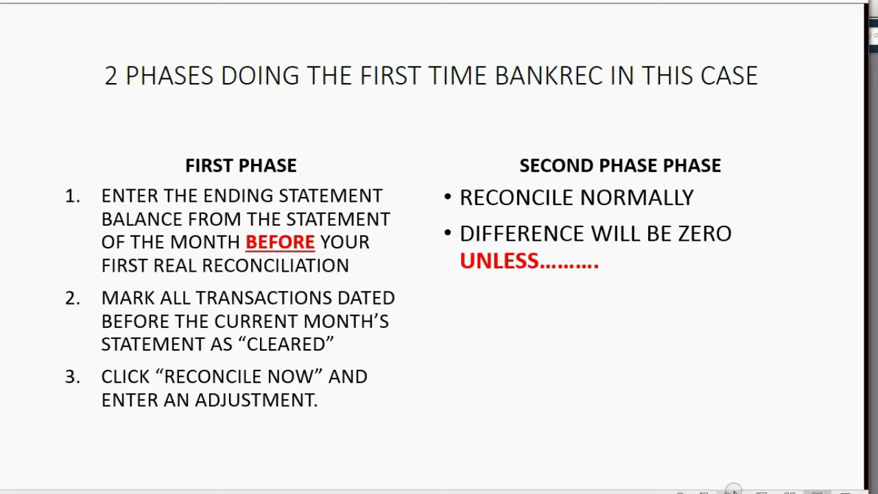
pyautogui.click(733, 488)
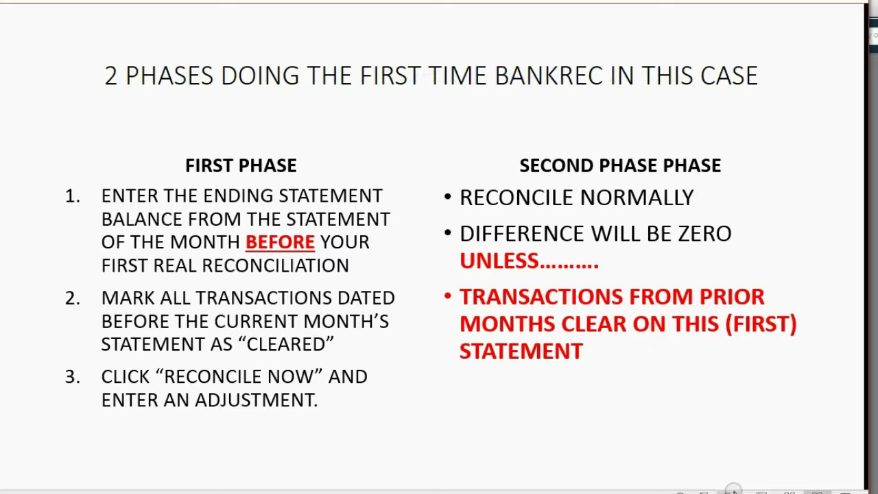
pyautogui.press('Right')
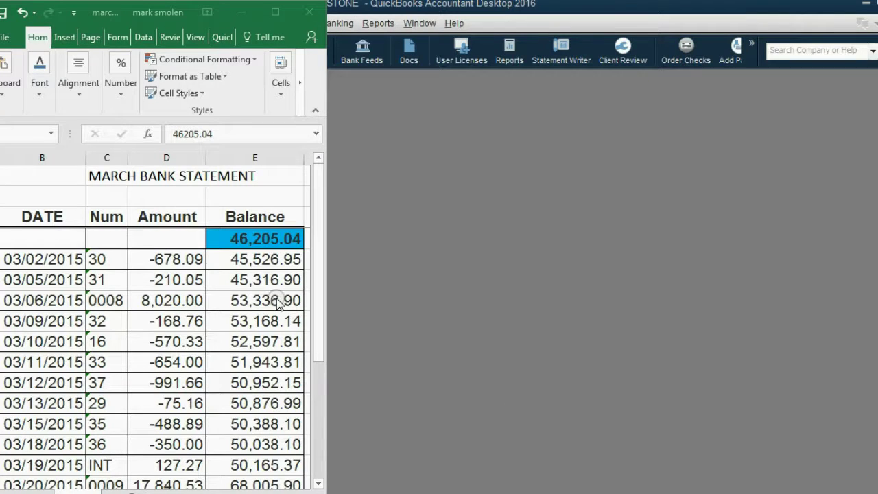
# - Start a CASH IN BANK reconciliation and paste the statement's 64,597.51 ending balance into it
pyautogui.click(340, 26)
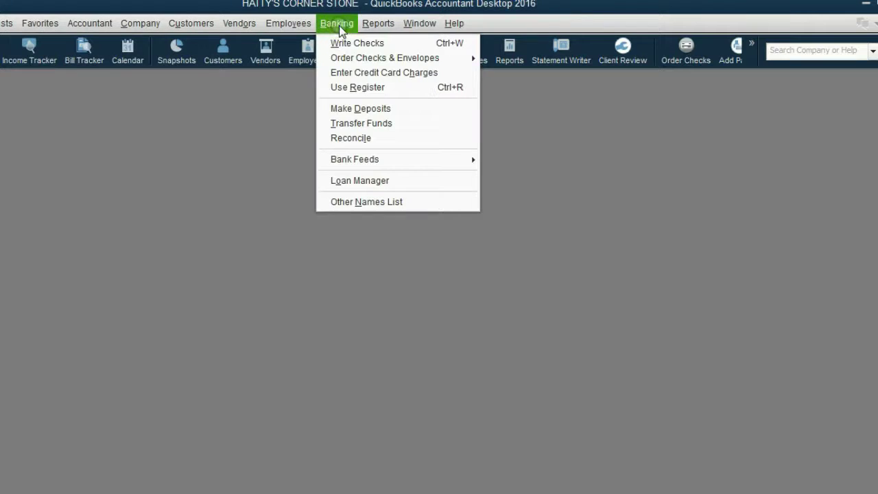
pyautogui.click(352, 140)
pyautogui.moveTo(343, 113); pyautogui.dragTo(588, 122)
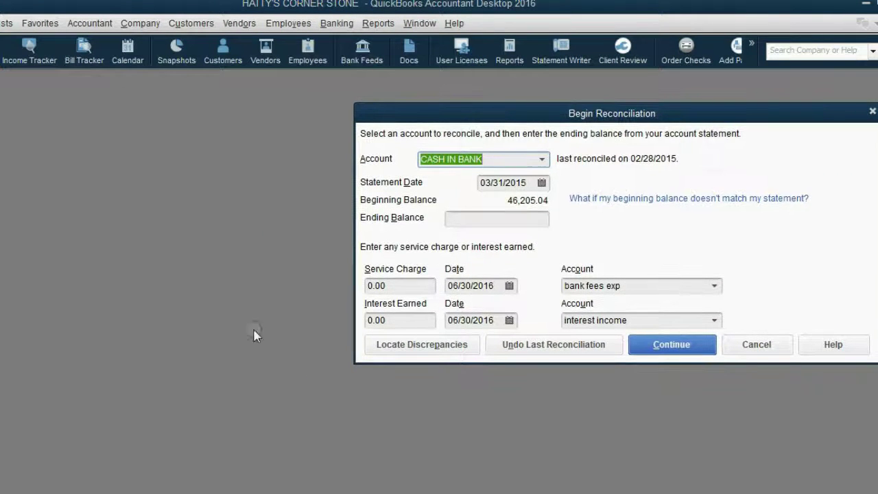
pyautogui.click(216, 480)
pyautogui.moveTo(323, 302); pyautogui.dragTo(323, 473)
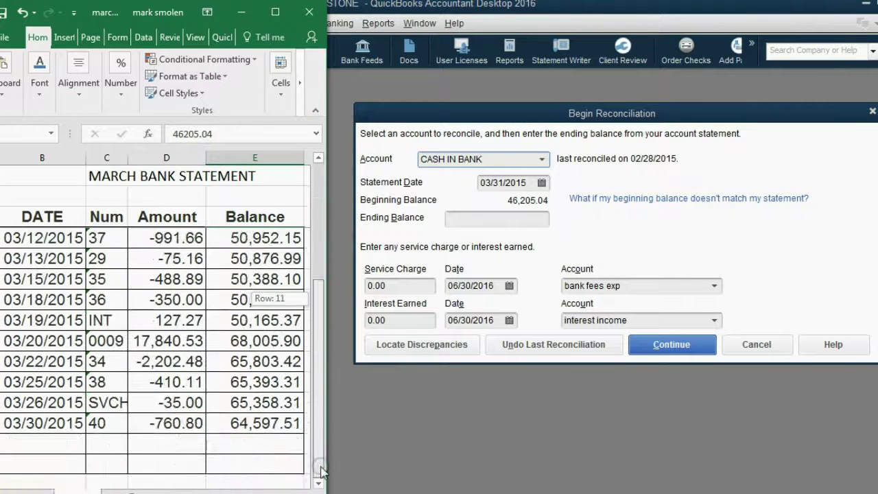
pyautogui.click(264, 422)
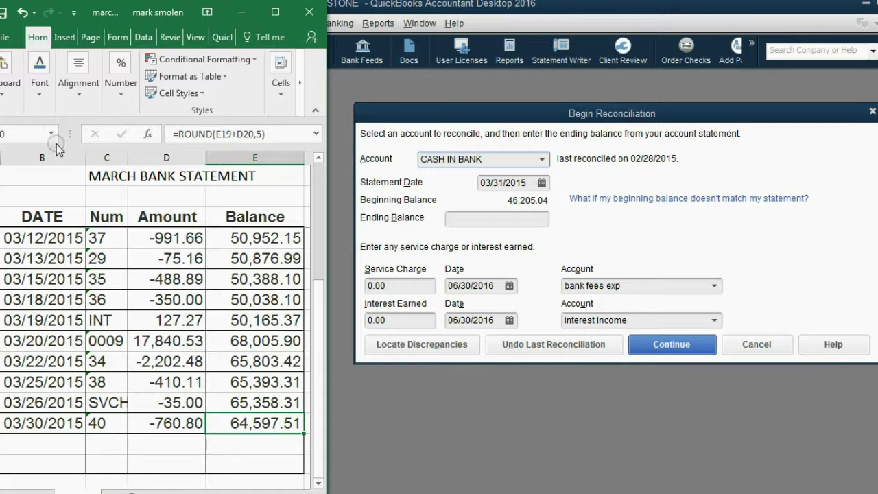
pyautogui.click(6, 99)
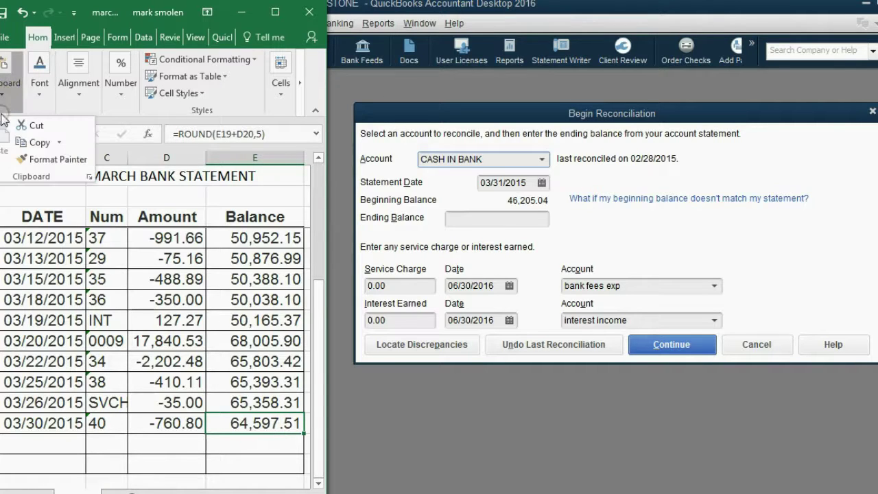
pyautogui.click(34, 142)
pyautogui.click(451, 220)
pyautogui.rightClick(456, 219)
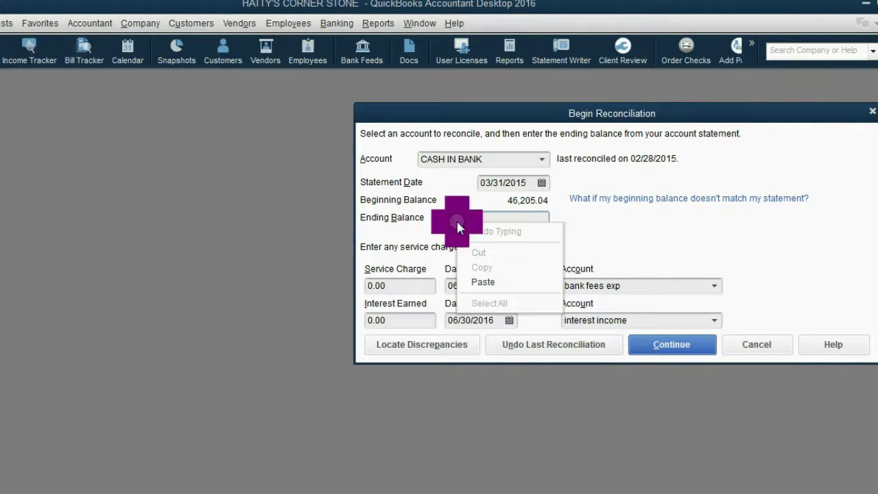
pyautogui.click(483, 282)
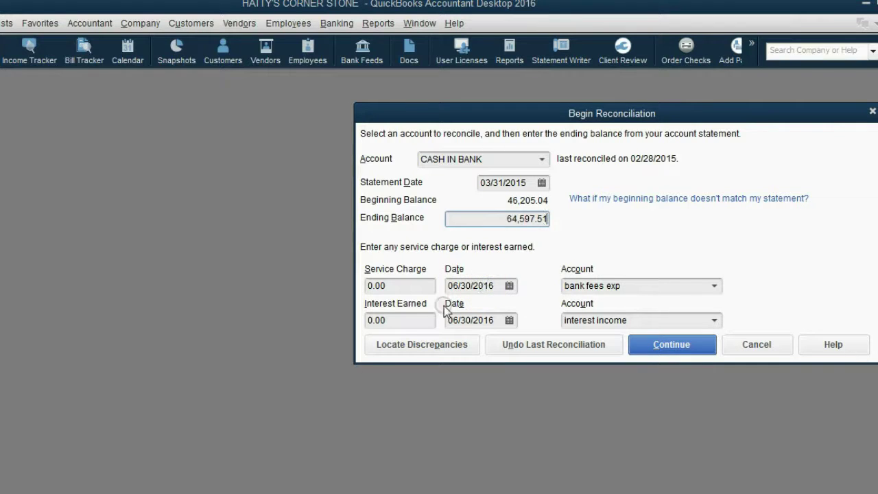
# - Shade the Excel statement's 03/26/2015 service-charge row blue
pyautogui.hotkey('alt', 'Tab')
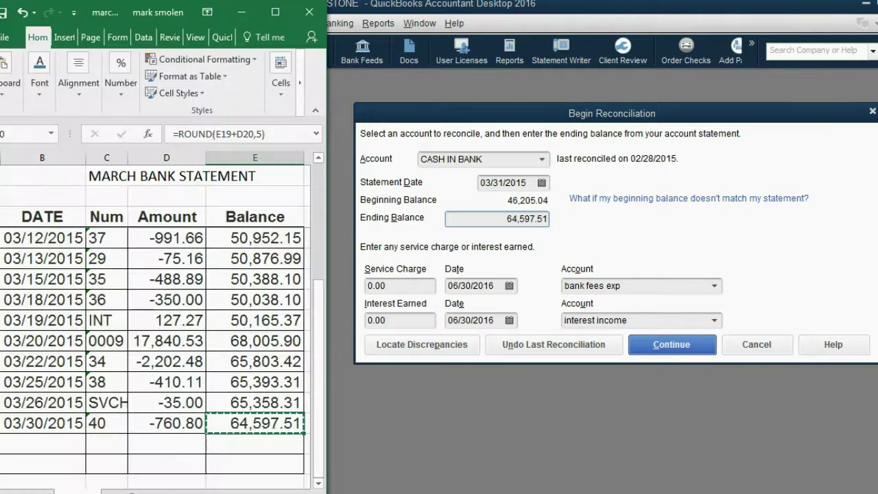
pyautogui.moveTo(48, 402); pyautogui.dragTo(255, 400)
pyautogui.click(39, 100)
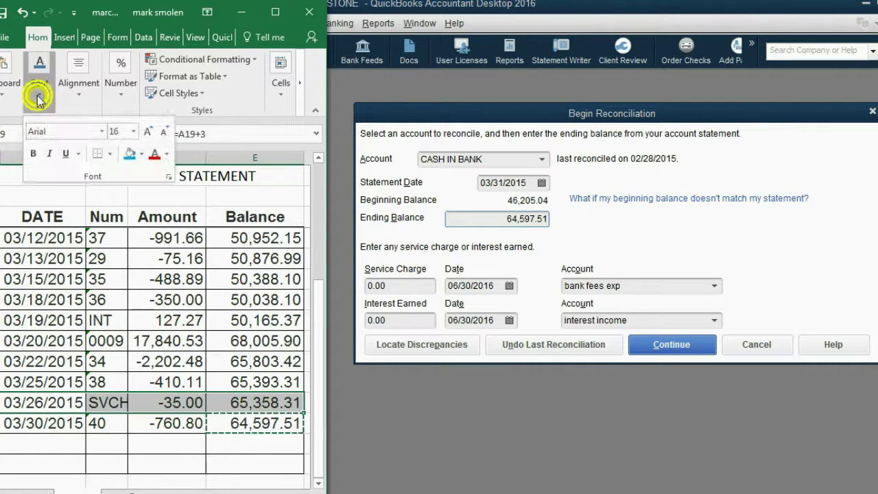
pyautogui.click(129, 155)
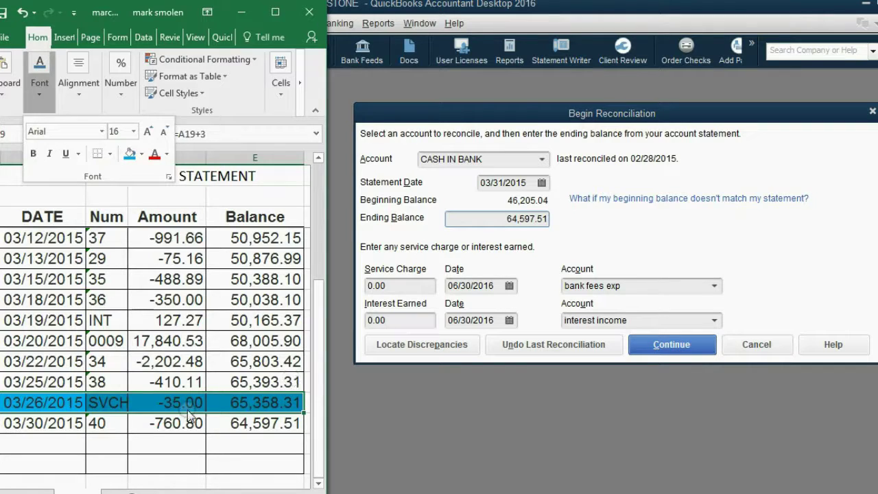
pyautogui.click(367, 286)
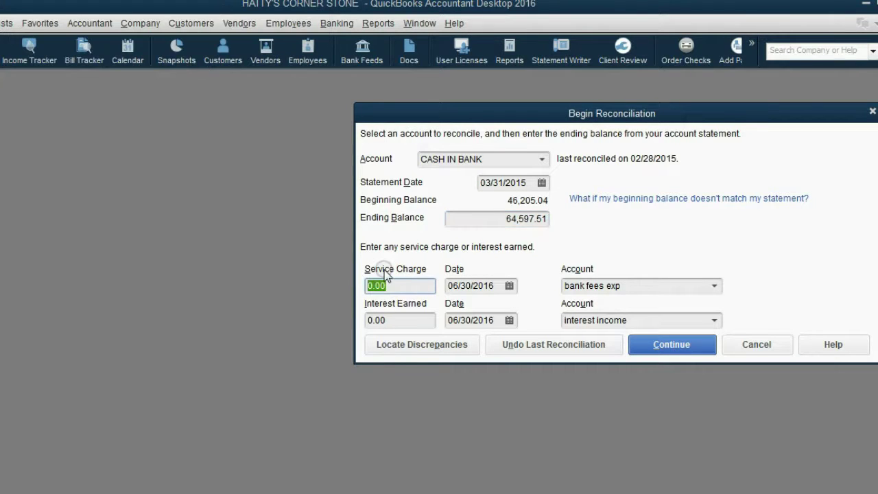
# - Enter a 35.00 service charge dated 03/26/2015, copying the date from Excel
pyautogui.write('35')
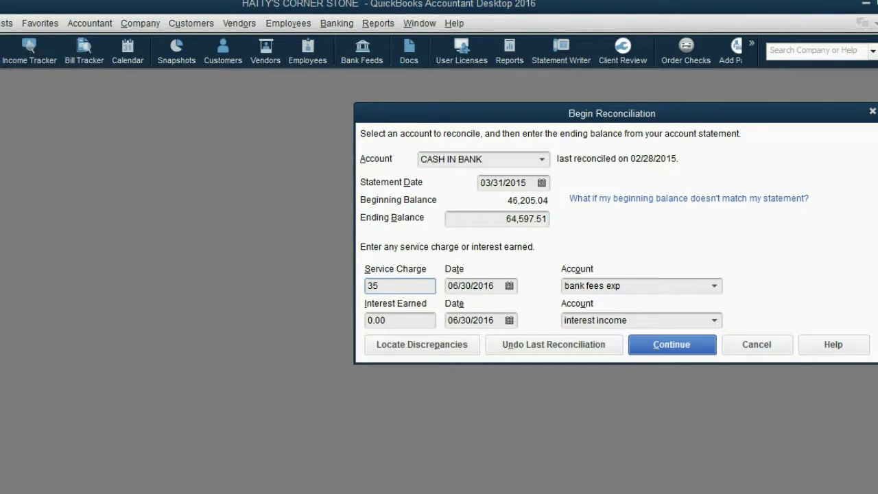
pyautogui.press('Tab')
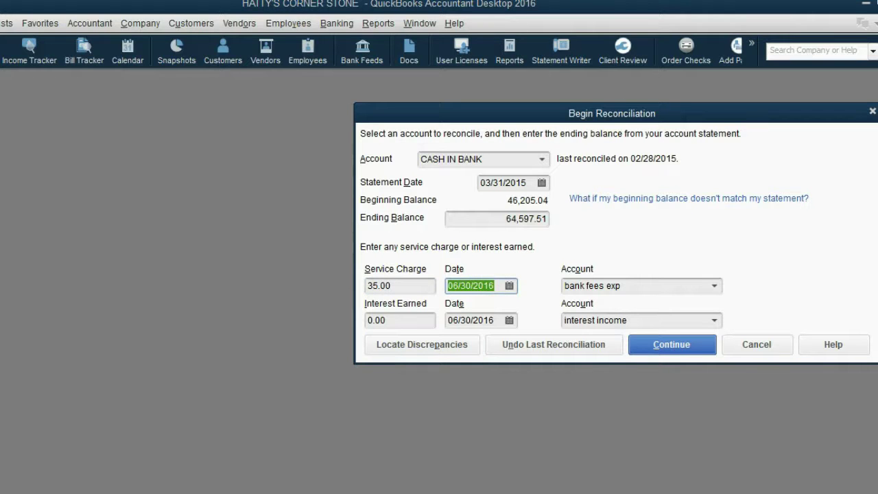
pyautogui.hotkey('alt', 'Tab')
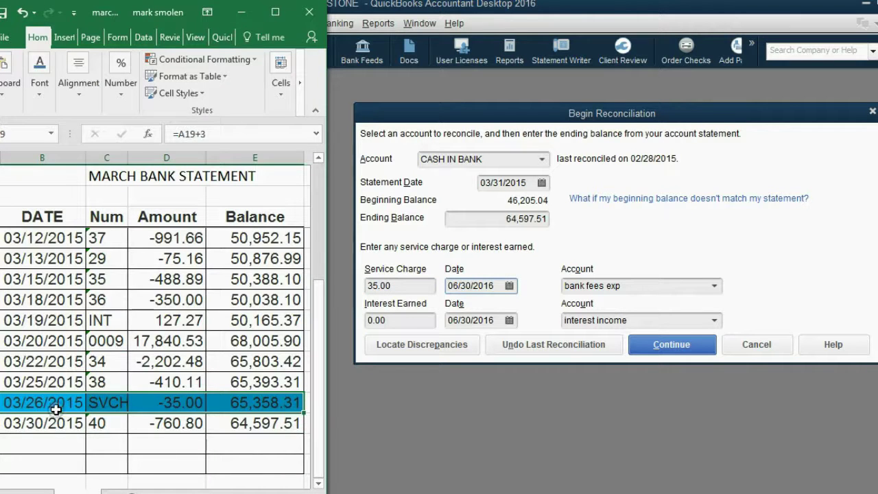
pyautogui.click(55, 410)
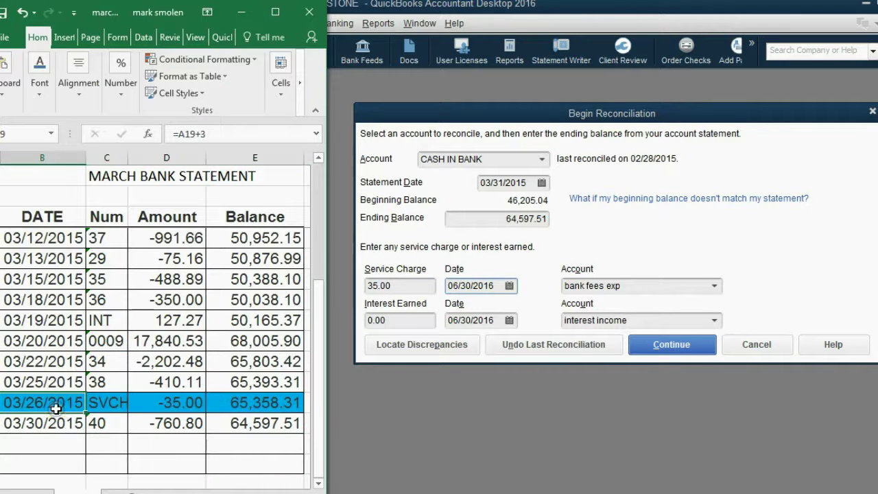
pyautogui.click(9, 103)
pyautogui.click(31, 142)
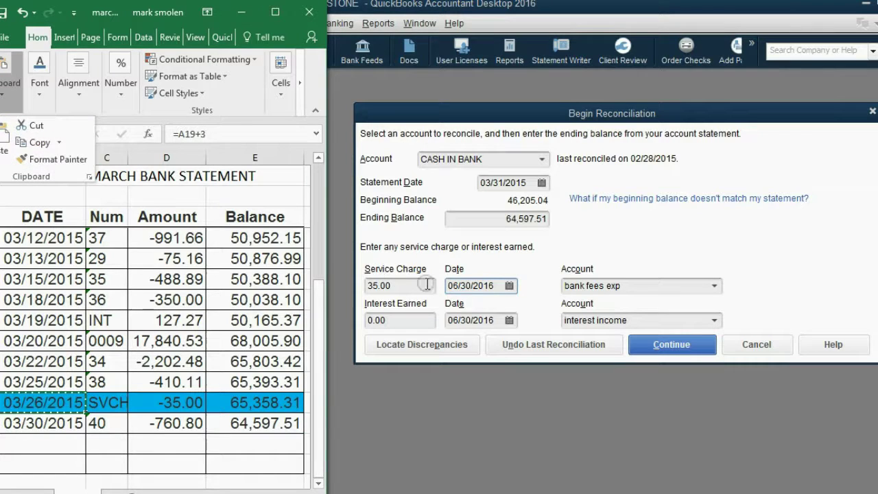
pyautogui.moveTo(494, 284); pyautogui.dragTo(450, 285)
pyautogui.rightClick(461, 286)
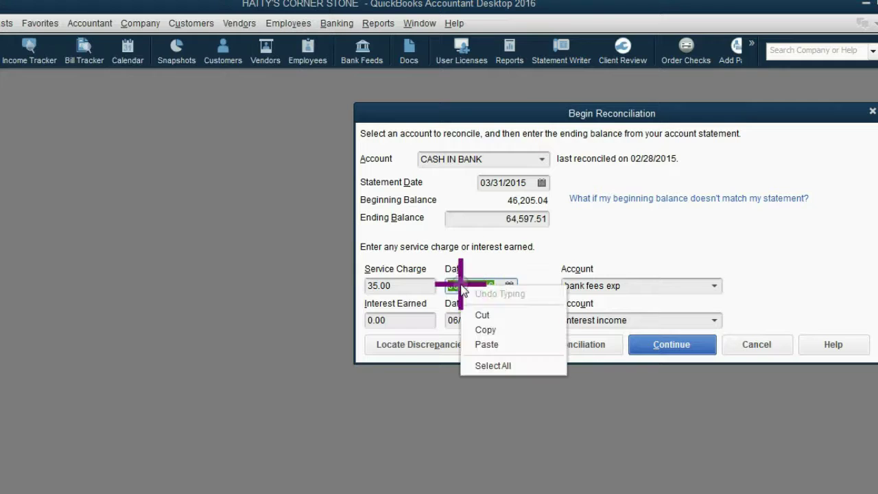
pyautogui.click(488, 343)
# - Shade the 03/19/2015 statement row blue and paste 127.27 as Interest Earned
pyautogui.click(385, 321)
pyautogui.hotkey('alt', 'Tab')
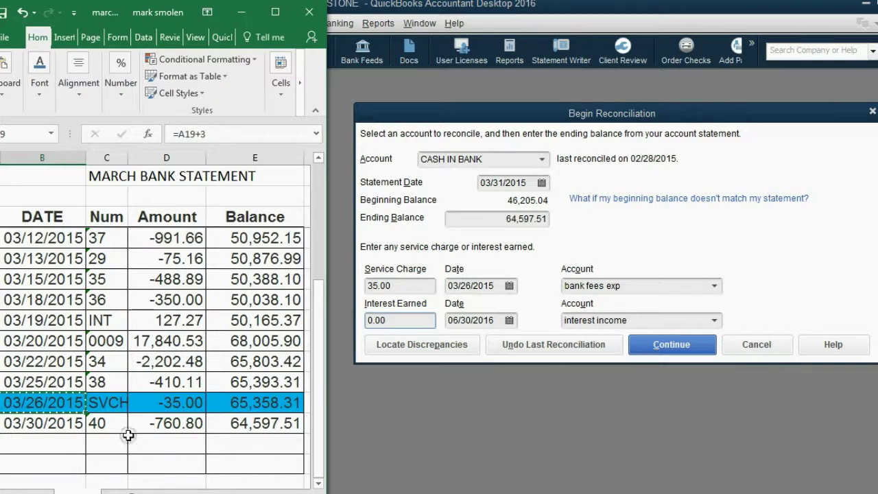
pyautogui.moveTo(35, 320); pyautogui.dragTo(233, 320)
pyautogui.click(39, 84)
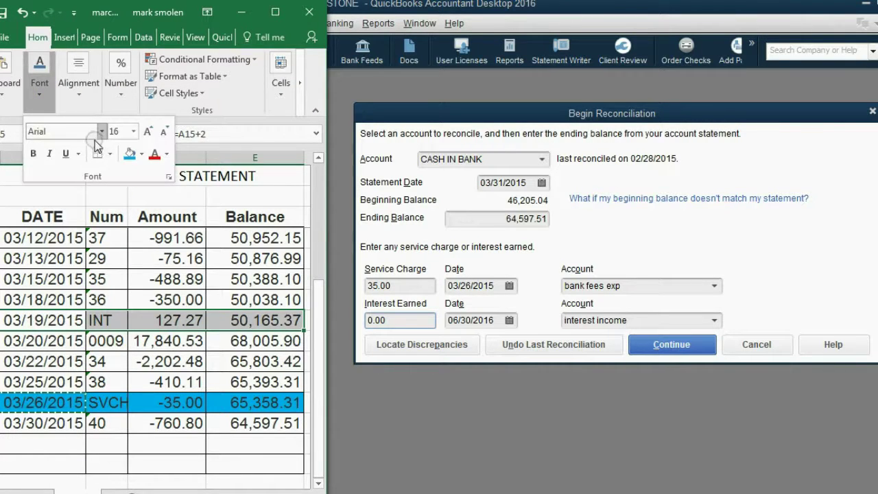
pyautogui.click(129, 154)
pyautogui.click(171, 317)
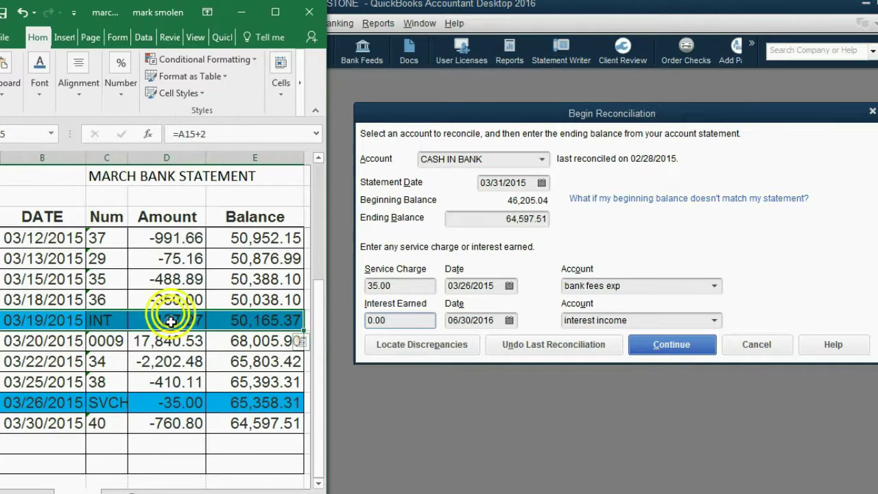
pyautogui.click(170, 318)
pyautogui.click(9, 81)
pyautogui.click(35, 142)
pyautogui.click(374, 321)
pyautogui.doubleClick(376, 321)
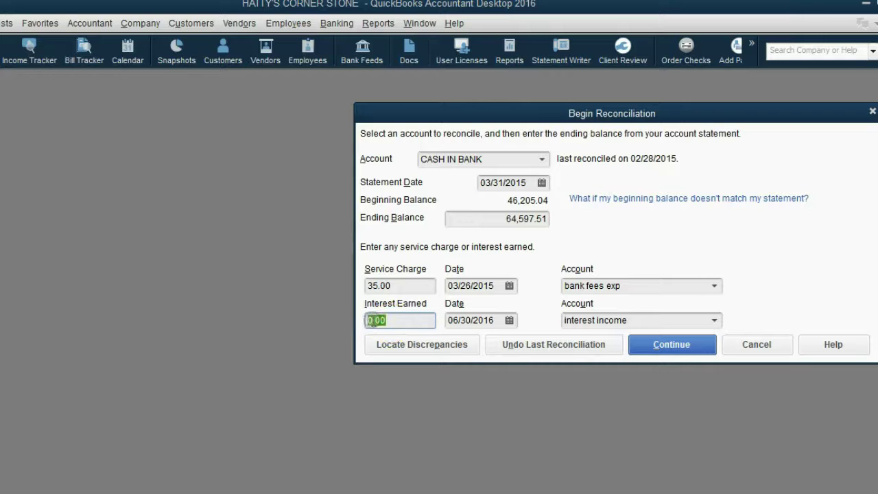
pyautogui.rightClick(374, 321)
pyautogui.click(402, 382)
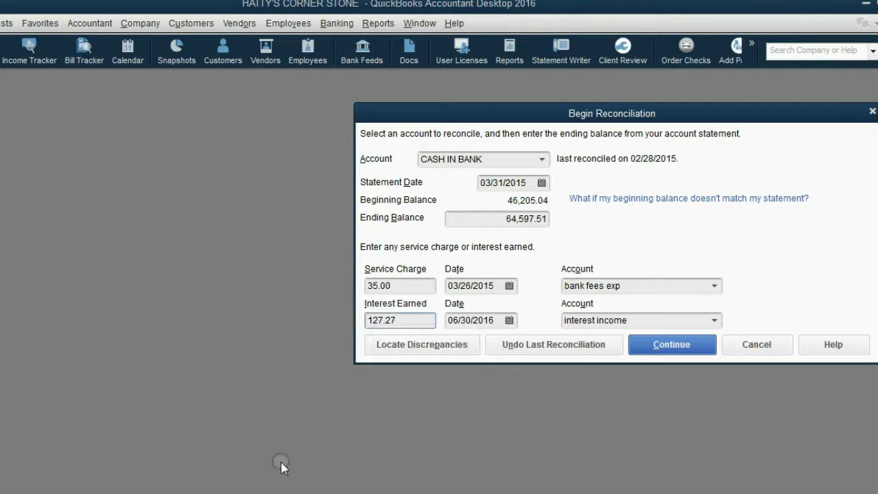
# - Paste 03/19/2015 as the interest earned date and continue to the cleared-items list
pyautogui.hotkey('alt', 'Tab')
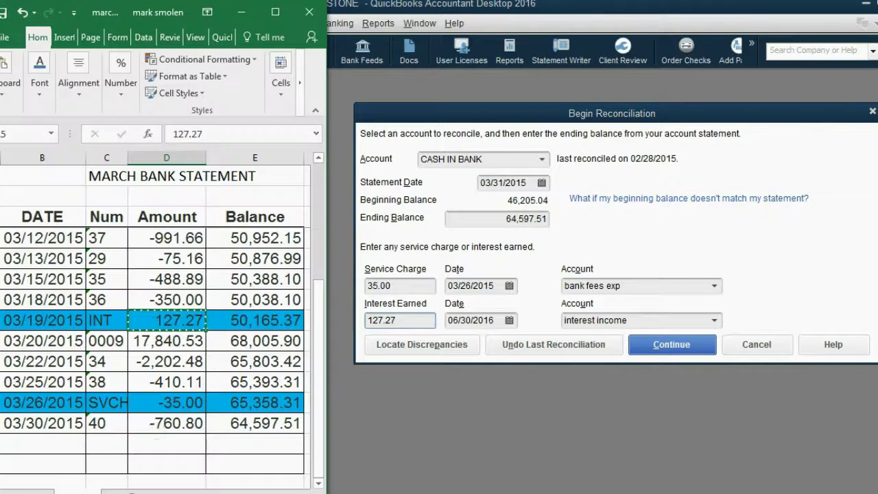
pyautogui.click(60, 310)
pyautogui.click(9, 81)
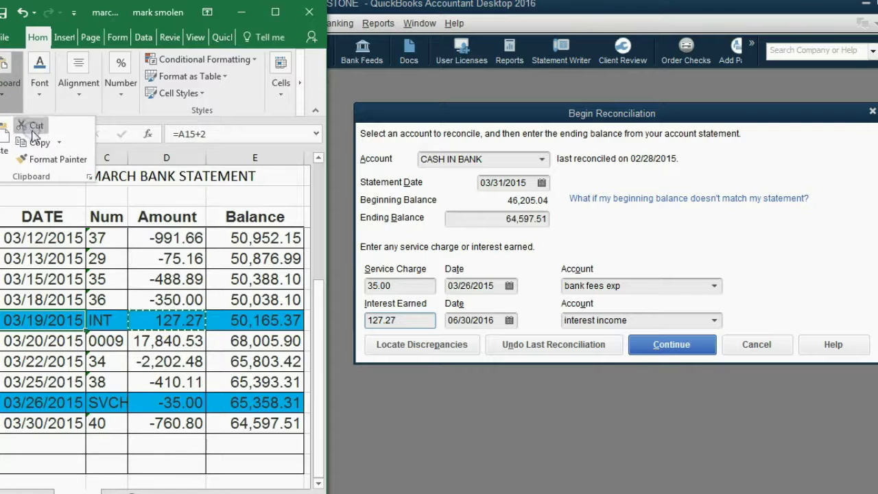
pyautogui.click(38, 142)
pyautogui.click(491, 319)
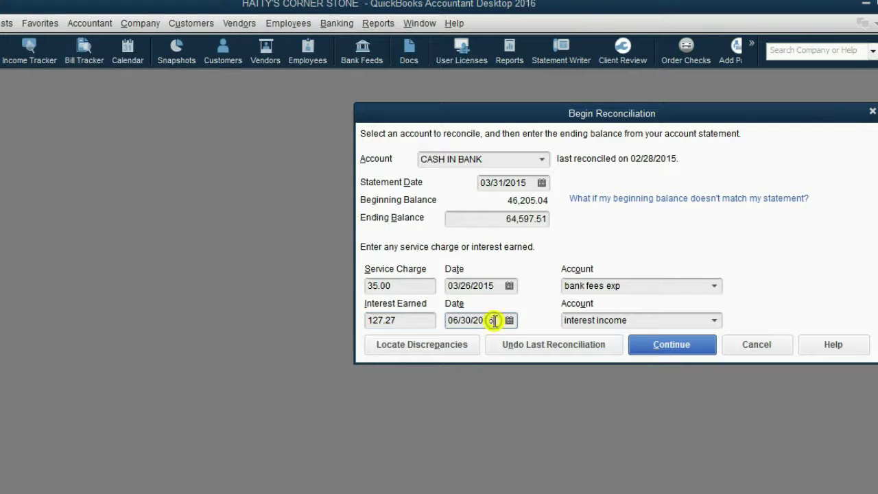
pyautogui.rightClick(454, 320)
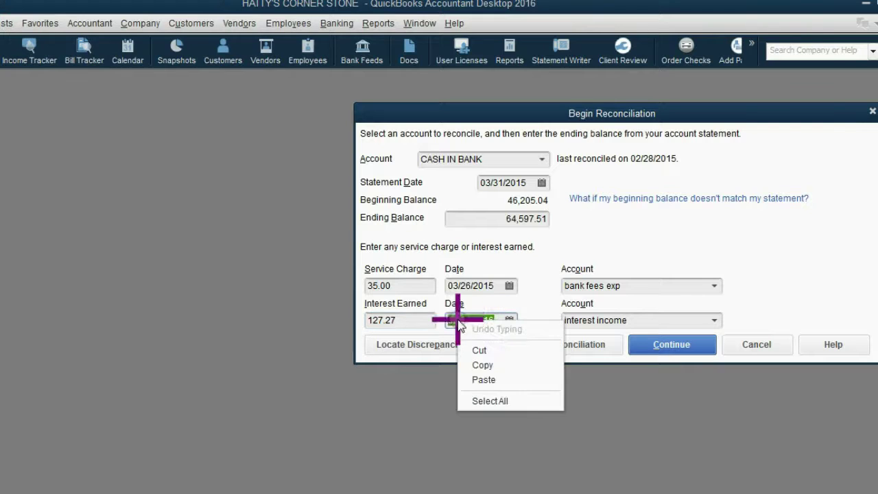
pyautogui.click(480, 380)
pyautogui.hotkey('alt', 'Tab')
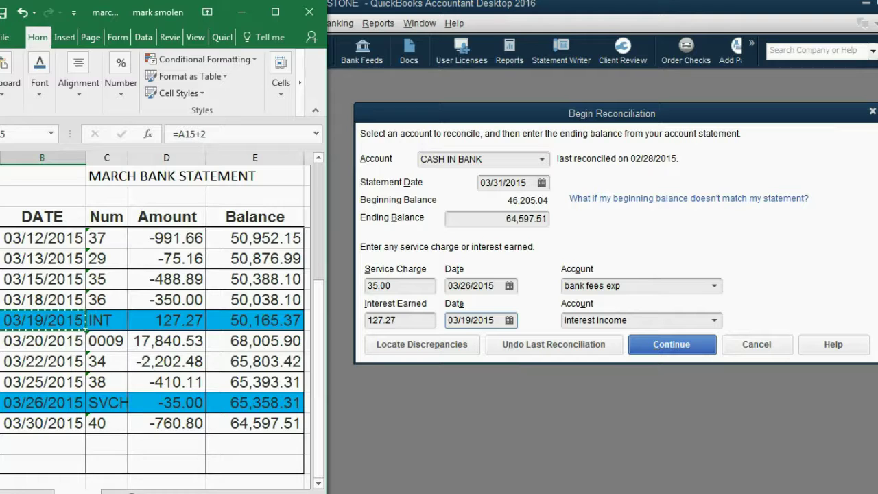
pyautogui.click(658, 345)
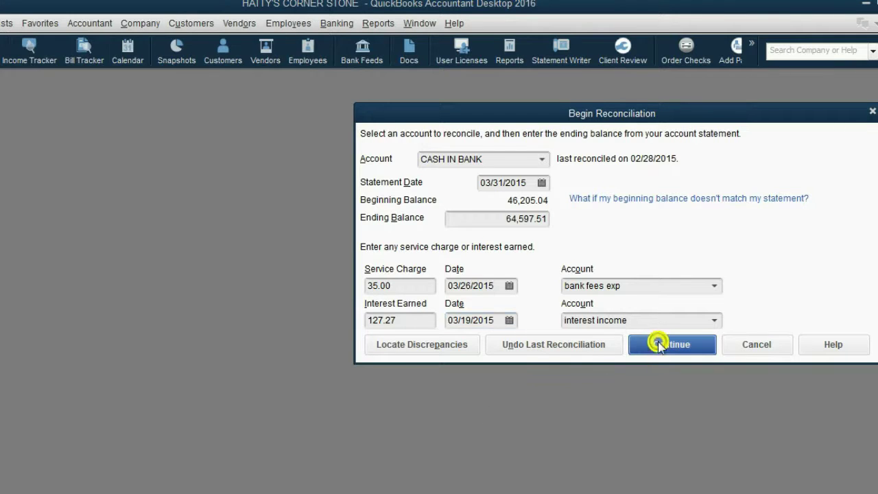
# - Arrange the Reconcile window and Excel statement side by side
pyautogui.moveTo(328, 82); pyautogui.dragTo(422, 81)
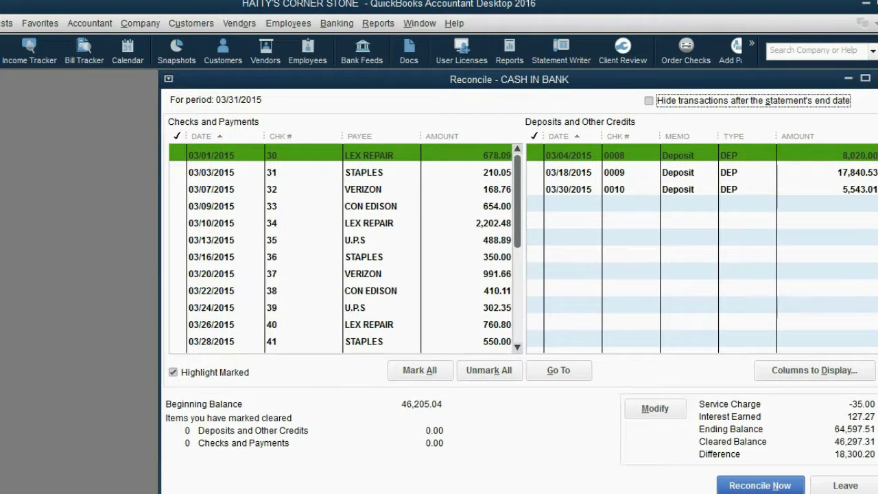
pyautogui.hotkey('alt', 'Tab')
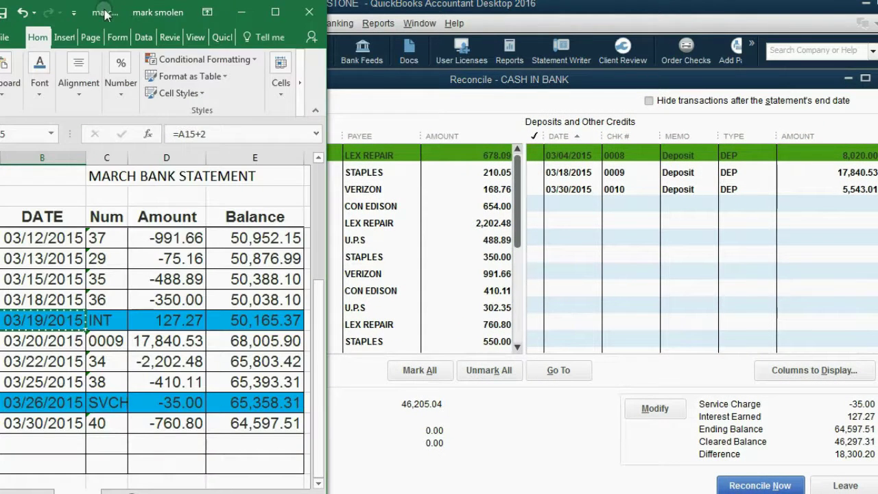
pyautogui.moveTo(106, 11); pyautogui.dragTo(170, 13)
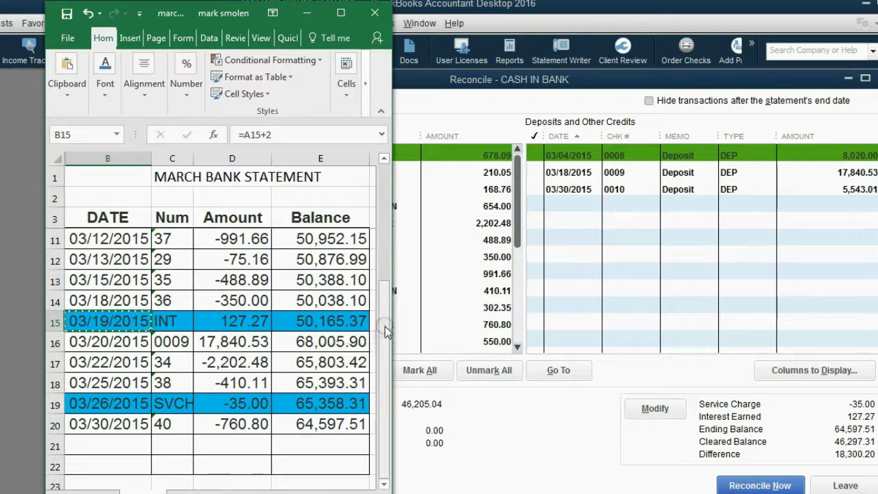
pyautogui.moveTo(386, 323); pyautogui.dragTo(394, 206)
# - Shade the 03/06/2015 deposit row blue and mark deposit 0008 cleared
pyautogui.moveTo(85, 300); pyautogui.dragTo(320, 300)
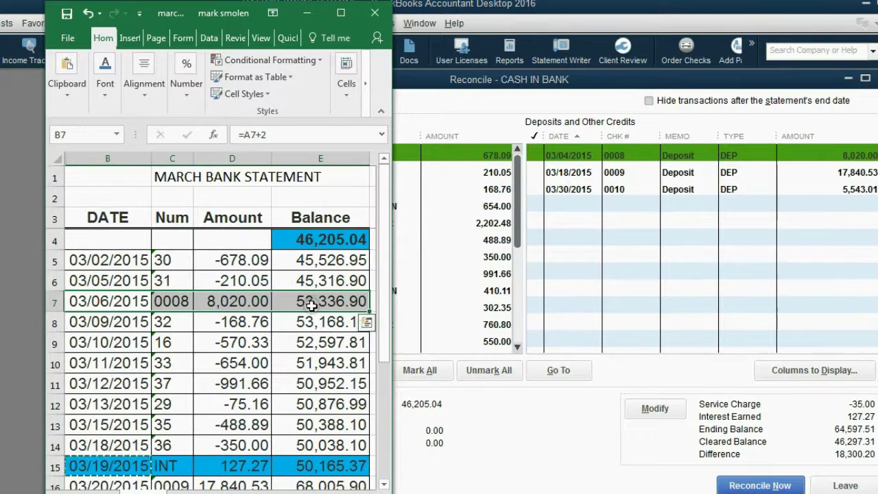
pyautogui.click(105, 76)
pyautogui.click(193, 154)
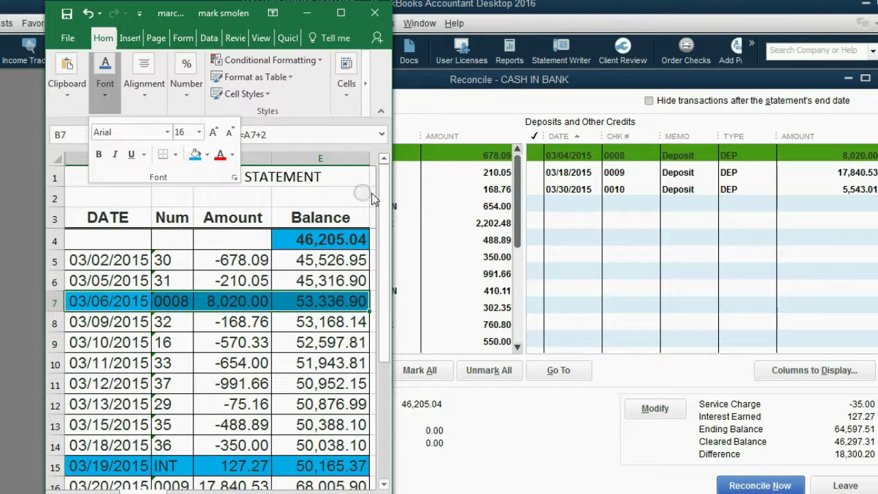
pyautogui.click(535, 155)
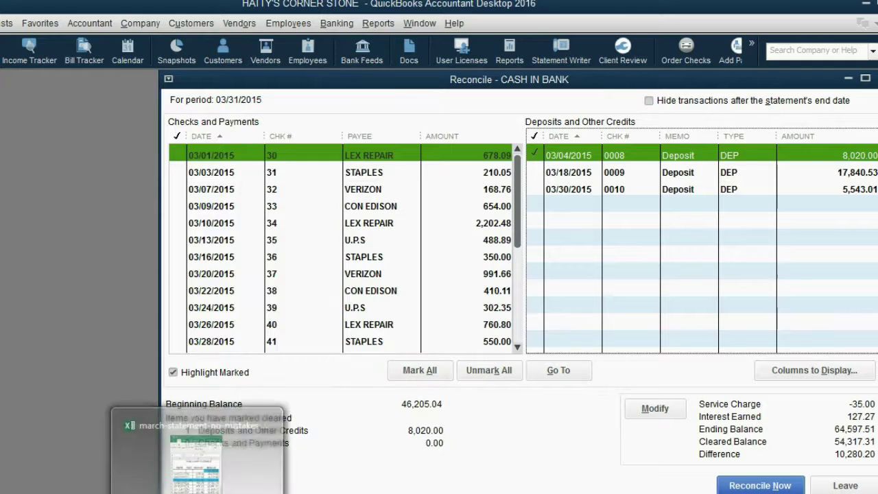
# - Shade the 03/20/2015 deposit row blue and mark the 03/18/2015 deposit cleared
pyautogui.click(186, 422)
pyautogui.moveTo(385, 330)
pyautogui.mouseDown()
pyautogui.moveTo(376, 463)
pyautogui.moveTo(379, 288)
pyautogui.moveTo(381, 329)
pyautogui.mouseUp()
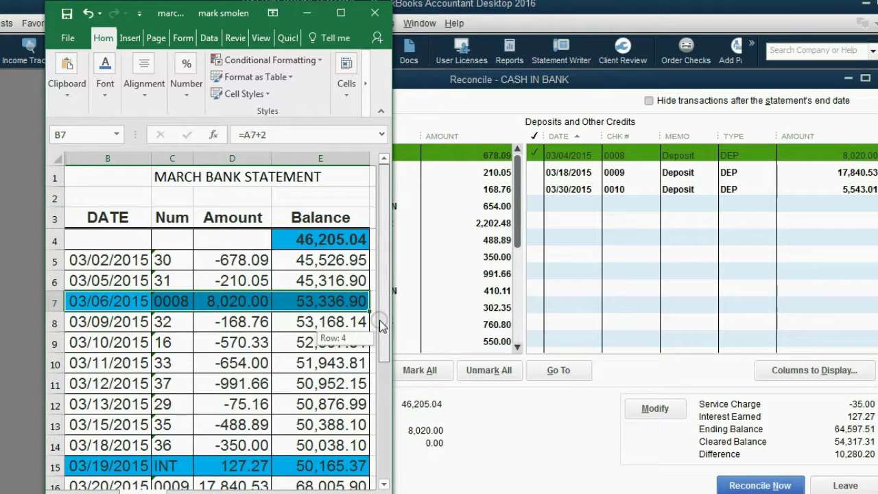
pyautogui.moveTo(382, 327); pyautogui.dragTo(376, 431)
pyautogui.moveTo(99, 362); pyautogui.dragTo(284, 362)
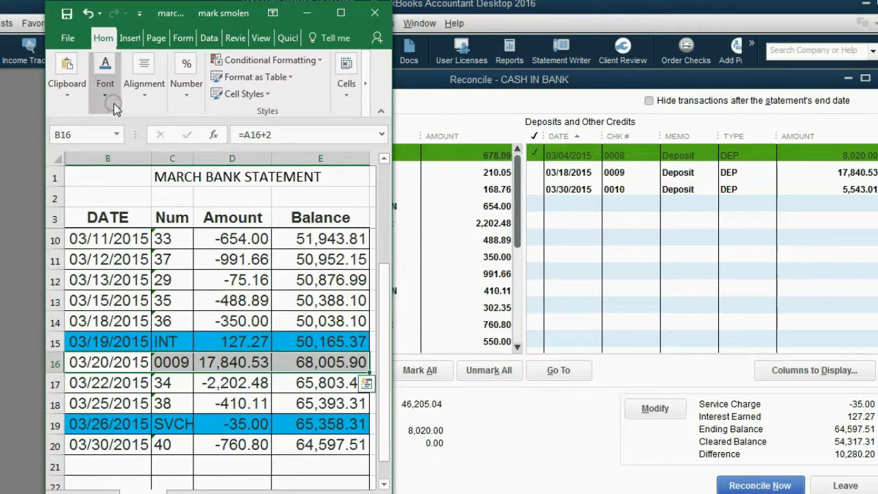
pyautogui.click(105, 79)
pyautogui.click(195, 154)
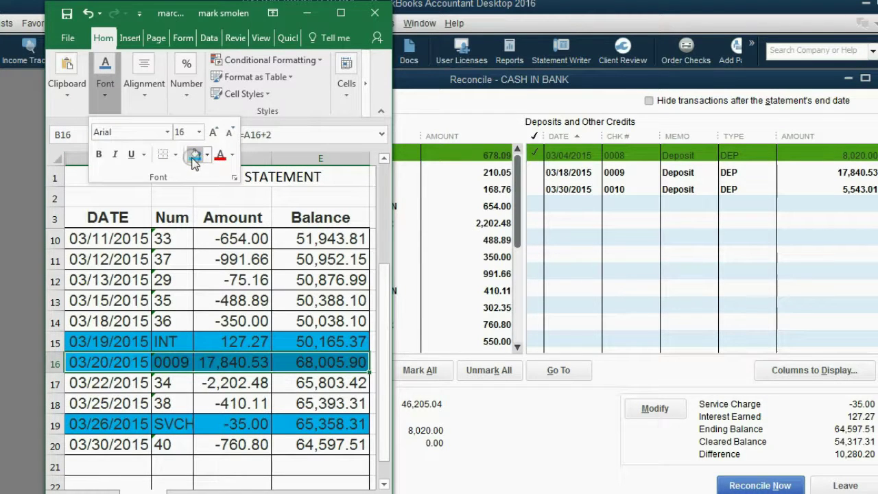
pyautogui.click(539, 177)
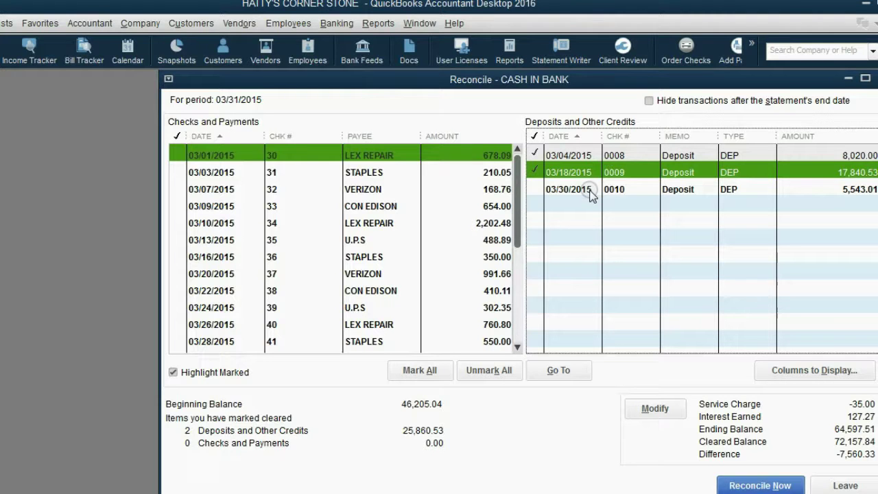
# - Scroll the statement further and shift the reconciliation window to the right
pyautogui.hotkey('alt', 'Tab')
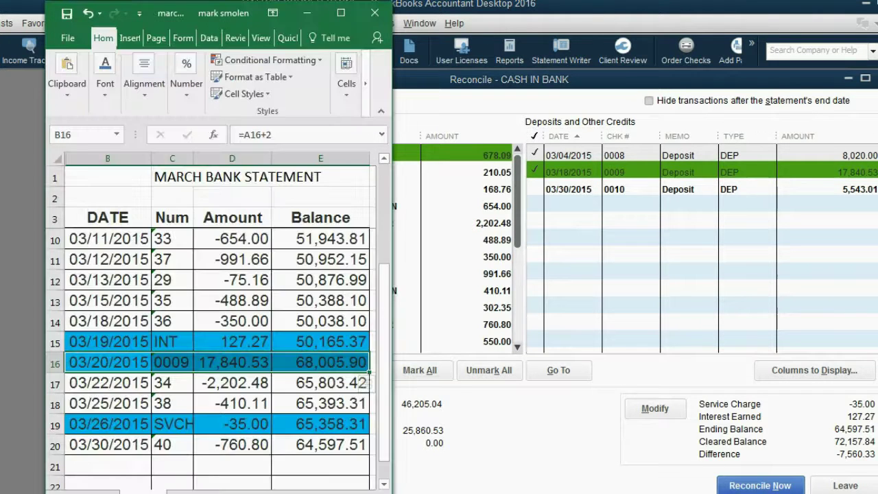
pyautogui.moveTo(384, 445); pyautogui.dragTo(386, 484)
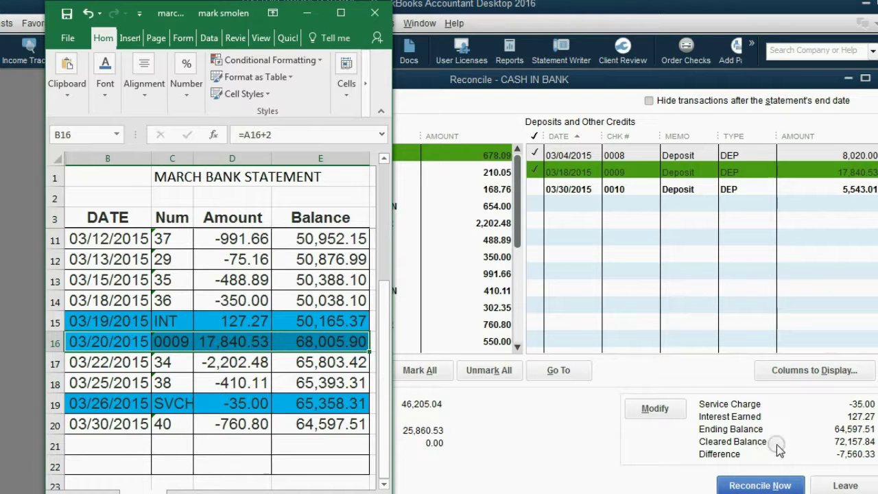
pyautogui.moveTo(450, 79); pyautogui.dragTo(566, 86)
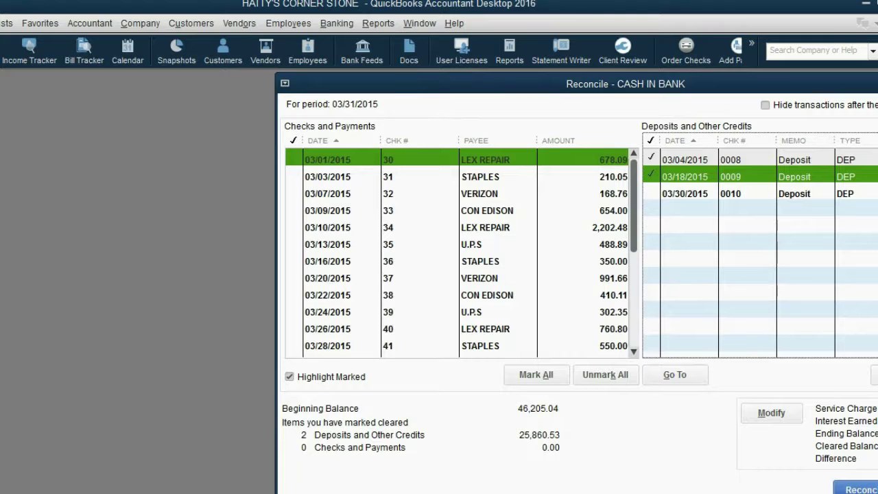
# - Fill statement rows 5–6 blue and clear check 30 LEX REPAIR and check 31 STAPLES
pyautogui.hotkey('alt', 'Tab')
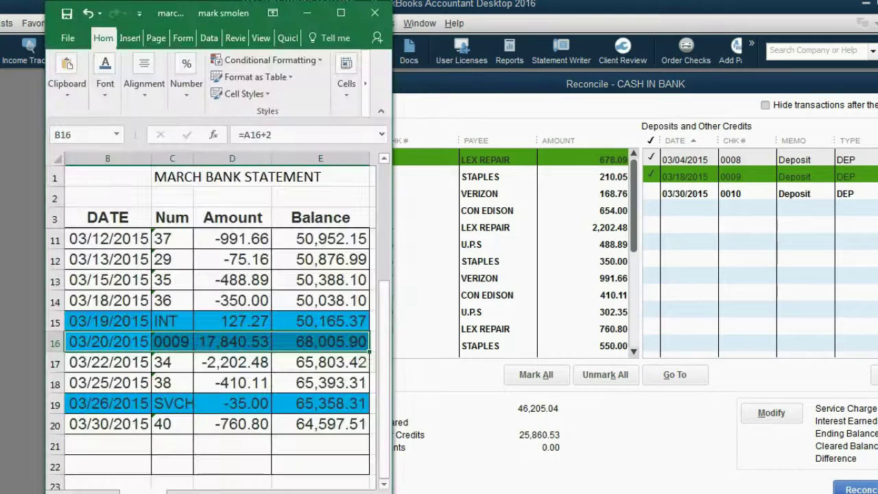
pyautogui.click(475, 91)
pyautogui.moveTo(476, 91); pyautogui.dragTo(488, 89)
pyautogui.hotkey('alt', 'Tab')
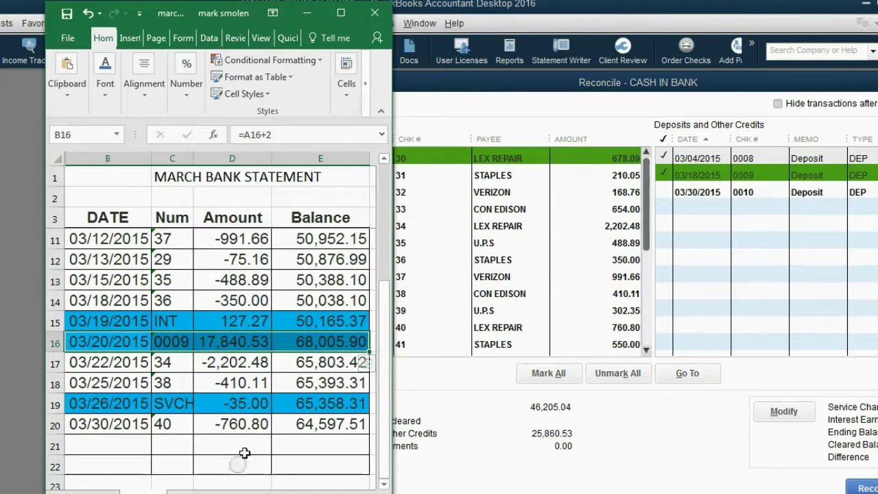
pyautogui.moveTo(383, 333); pyautogui.dragTo(387, 218)
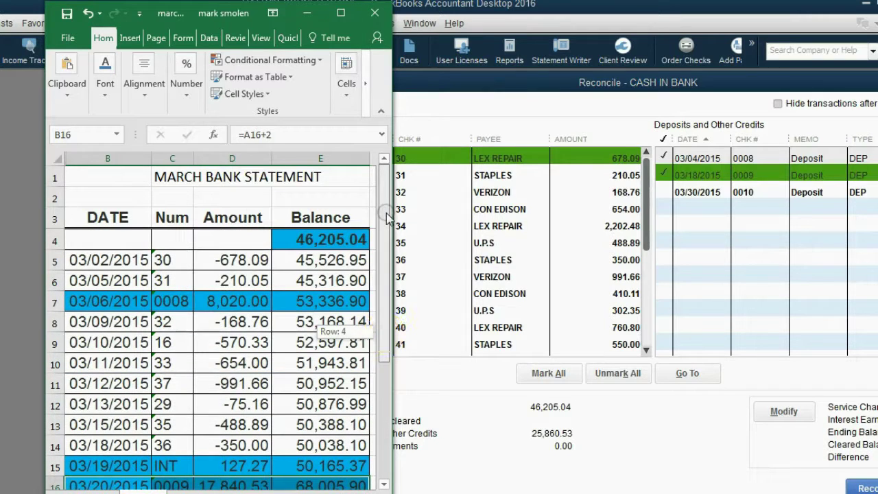
pyautogui.moveTo(107, 260); pyautogui.dragTo(285, 278)
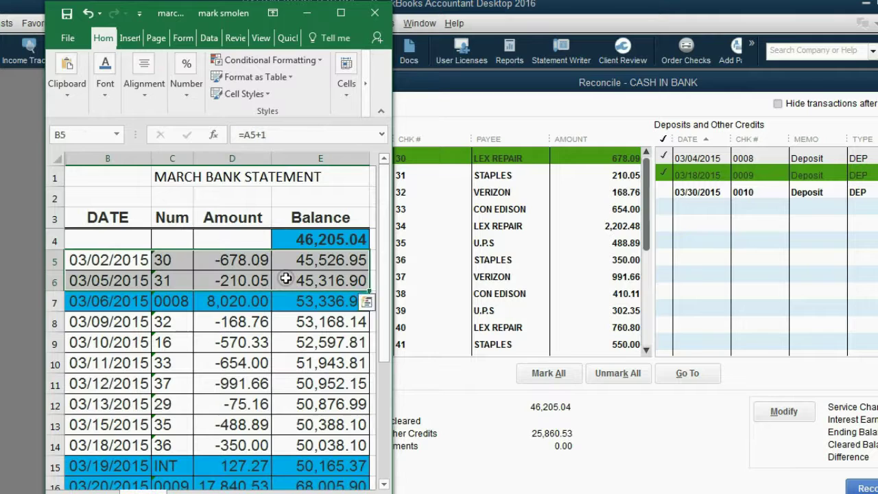
pyautogui.click(105, 77)
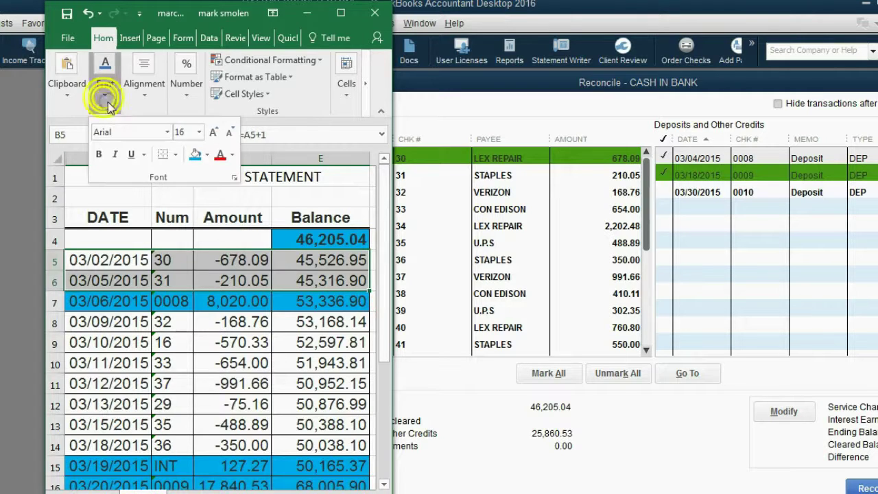
pyautogui.click(192, 152)
pyautogui.click(451, 171)
pyautogui.click(447, 158)
# - Fill statement row 8 blue and clear check 32 VERIZON
pyautogui.hotkey('alt', 'Tab')
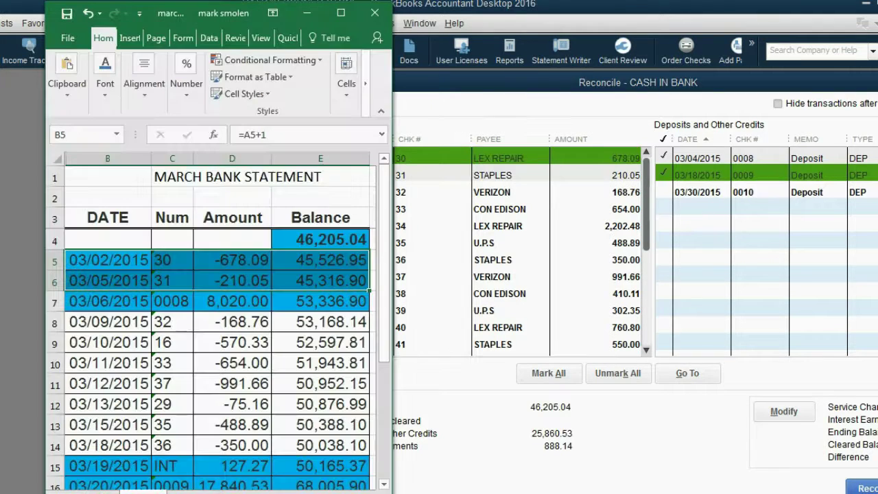
pyautogui.moveTo(98, 321); pyautogui.dragTo(280, 321)
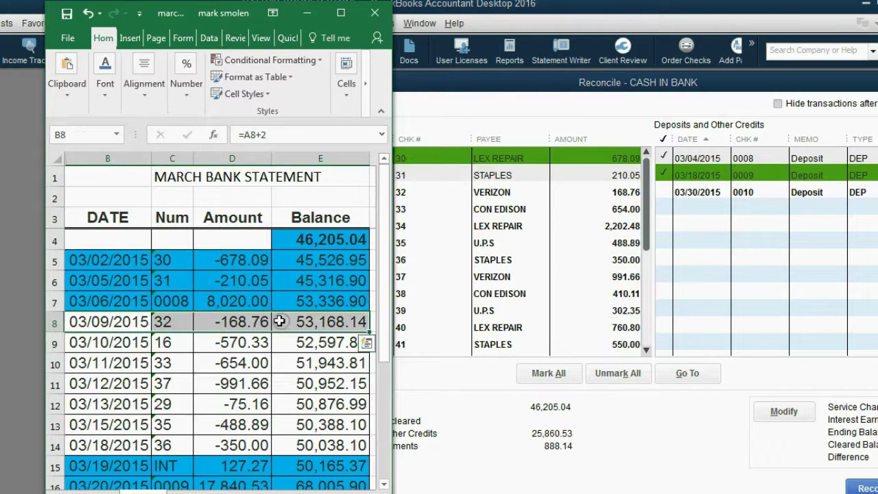
pyautogui.click(111, 90)
pyautogui.click(195, 159)
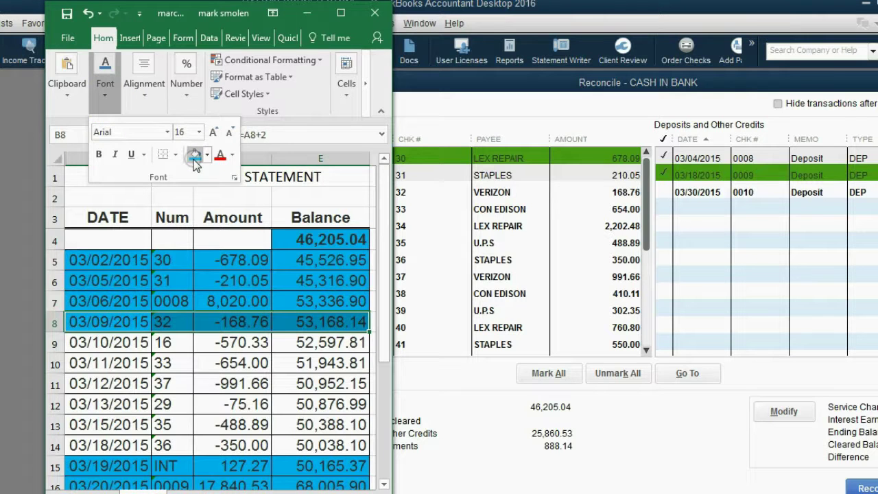
pyautogui.click(427, 192)
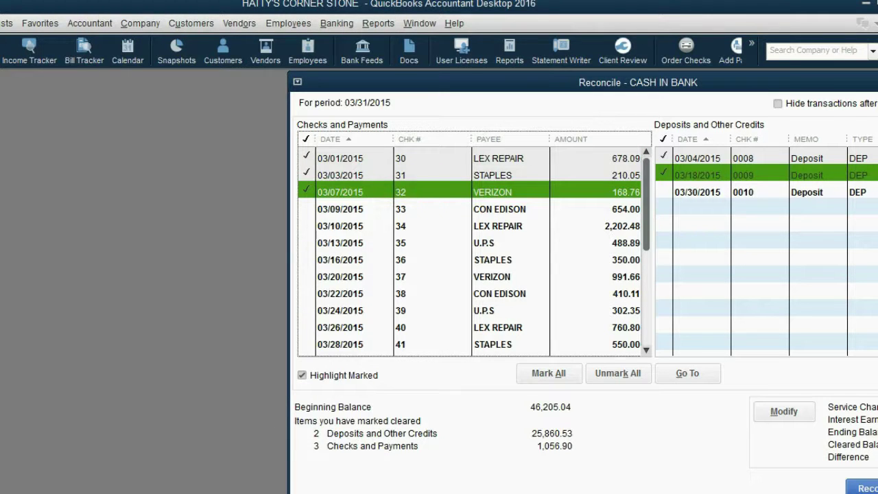
pyautogui.hotkey('alt', 'Tab')
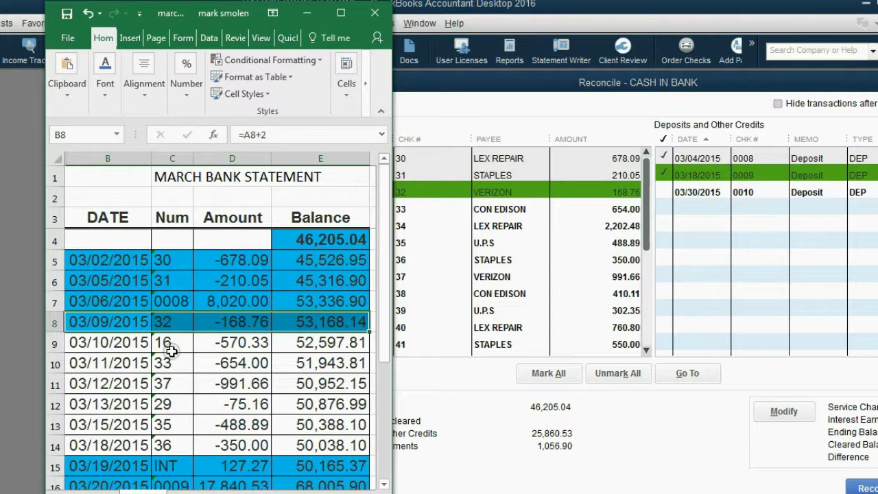
pyautogui.click(443, 411)
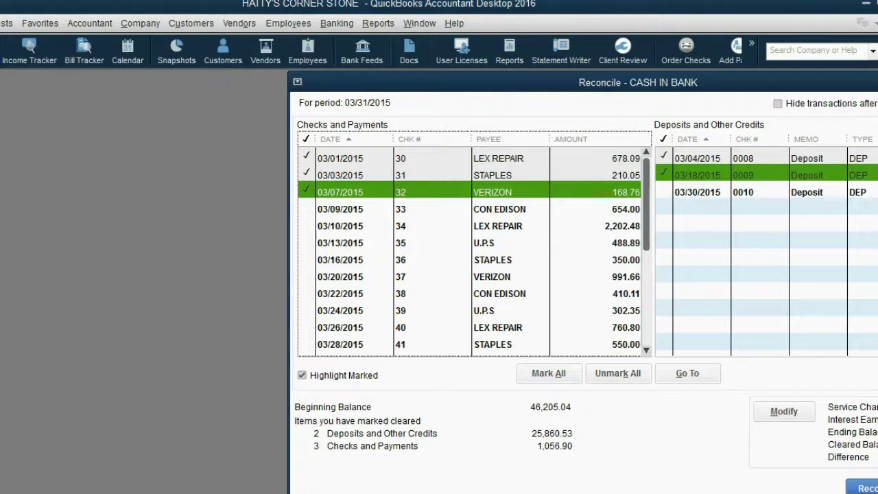
# - Fill statement rows 10 and 11 blue and clear checks 33 CON EDISON and 37 VERIZON
pyautogui.click(302, 491)
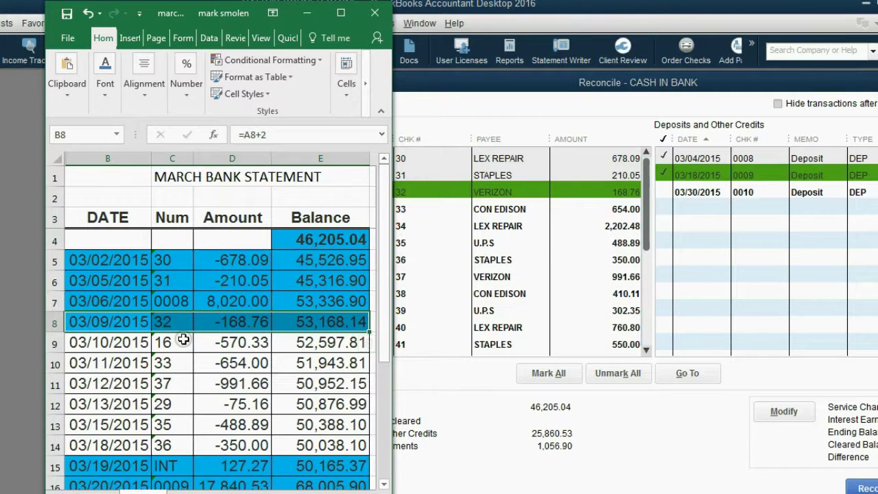
pyautogui.moveTo(103, 365); pyautogui.dragTo(295, 364)
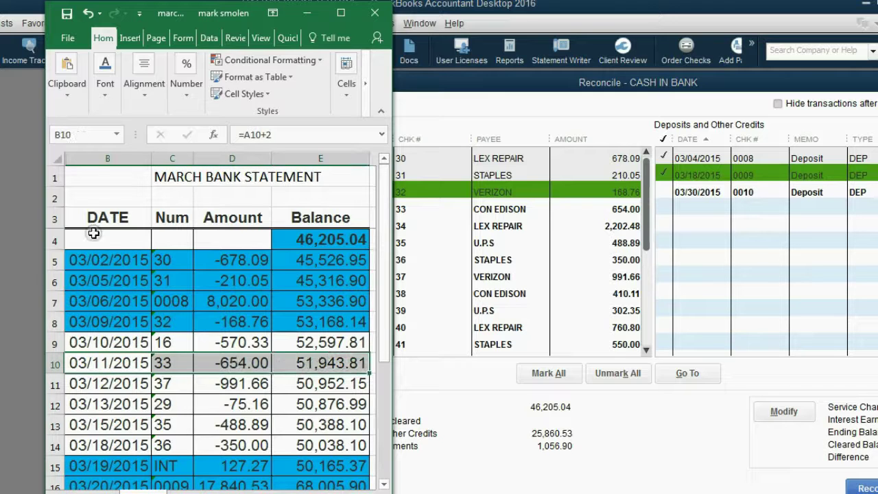
pyautogui.click(103, 96)
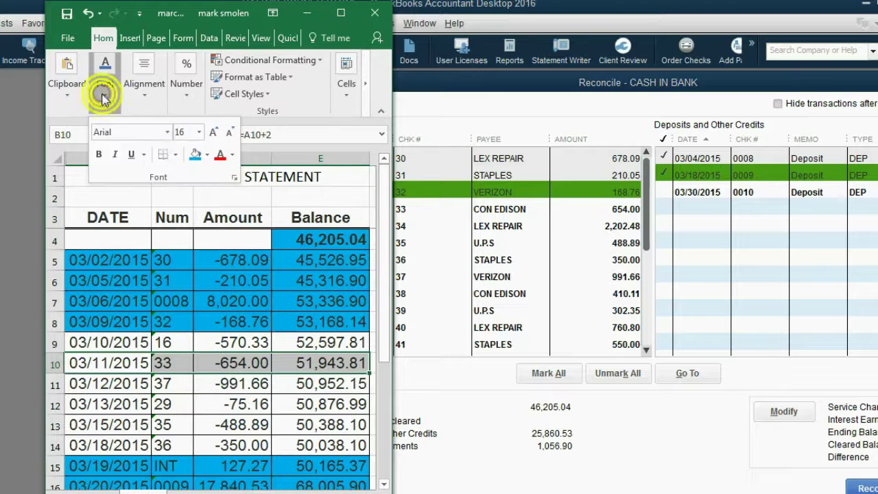
pyautogui.click(193, 154)
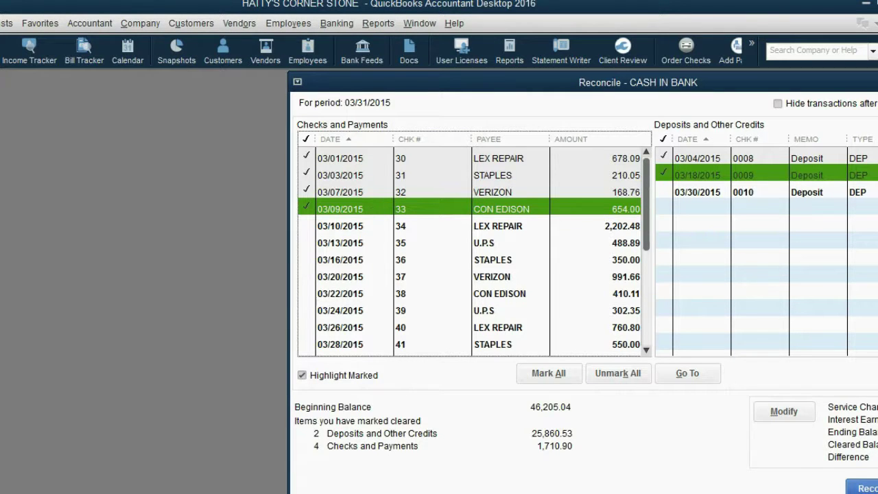
pyautogui.hotkey('alt', 'Tab')
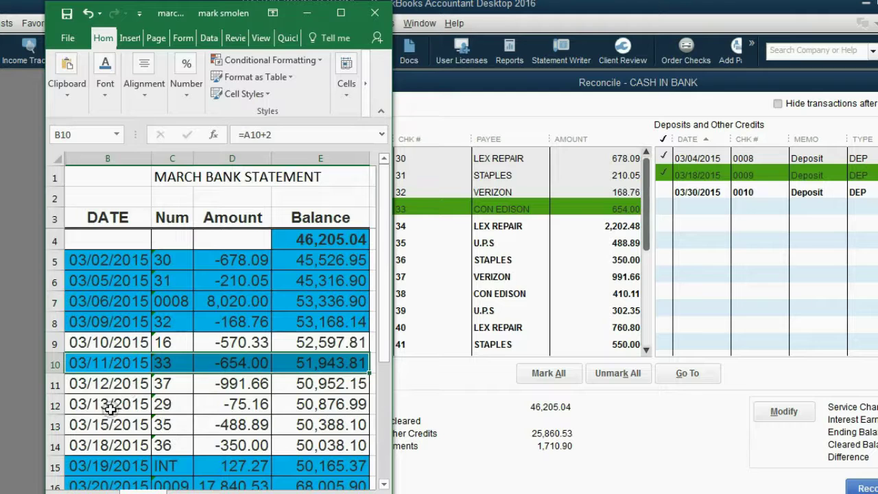
pyautogui.moveTo(98, 384); pyautogui.dragTo(322, 384)
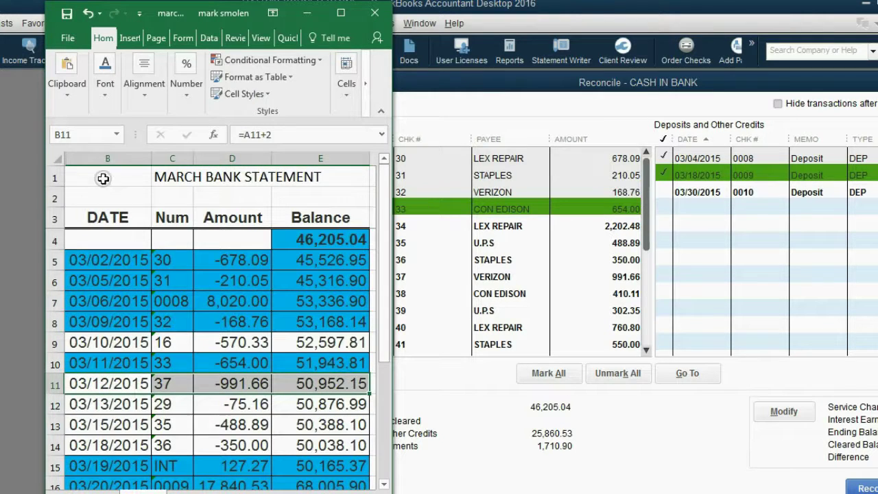
pyautogui.click(105, 77)
pyautogui.click(197, 155)
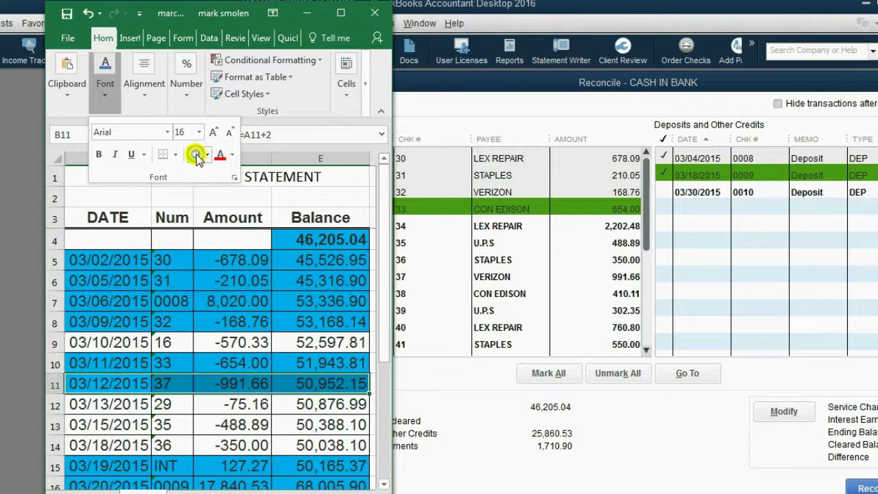
pyautogui.click(409, 280)
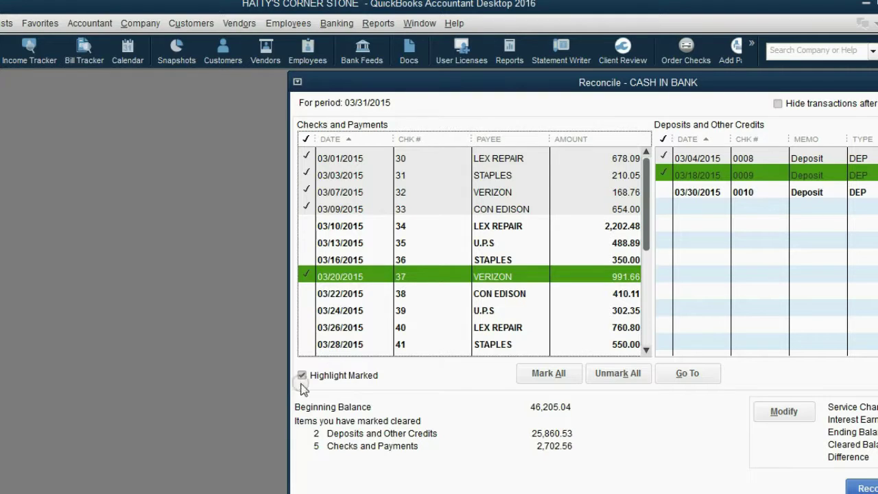
# - Scroll the statement down to row 12 and compare it with the reconciliation
pyautogui.hotkey('alt', 'Tab')
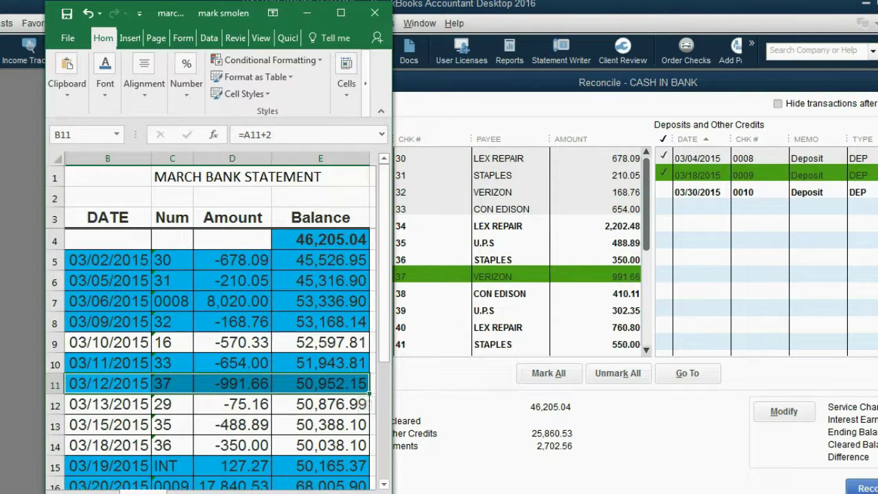
pyautogui.moveTo(381, 349); pyautogui.dragTo(384, 413)
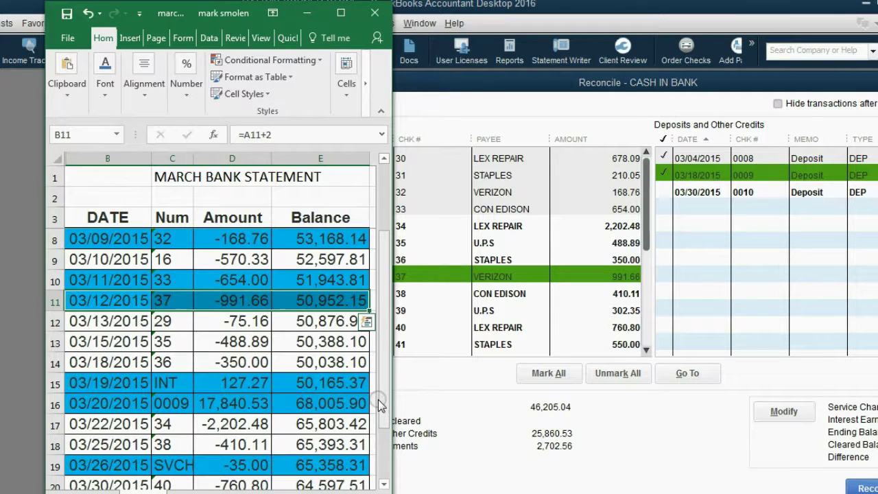
pyautogui.click(106, 326)
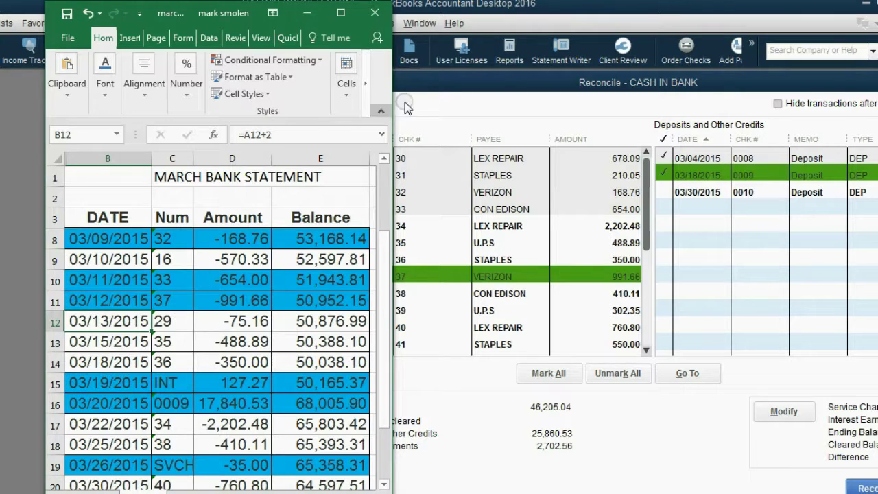
pyautogui.click(443, 83)
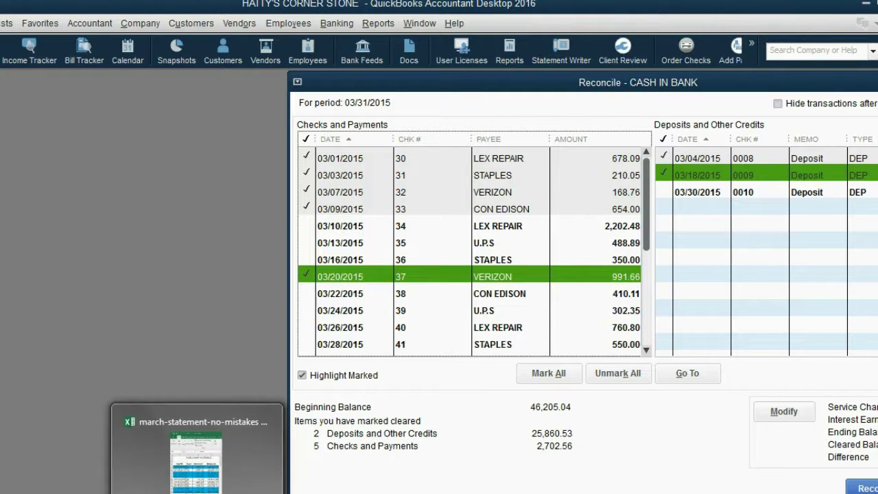
pyautogui.click(197, 493)
# - Fill statement rows 13–14 blue and clear checks 35 U.P.S and 36 STAPLES
pyautogui.click(109, 343)
pyautogui.moveTo(110, 342); pyautogui.dragTo(315, 353)
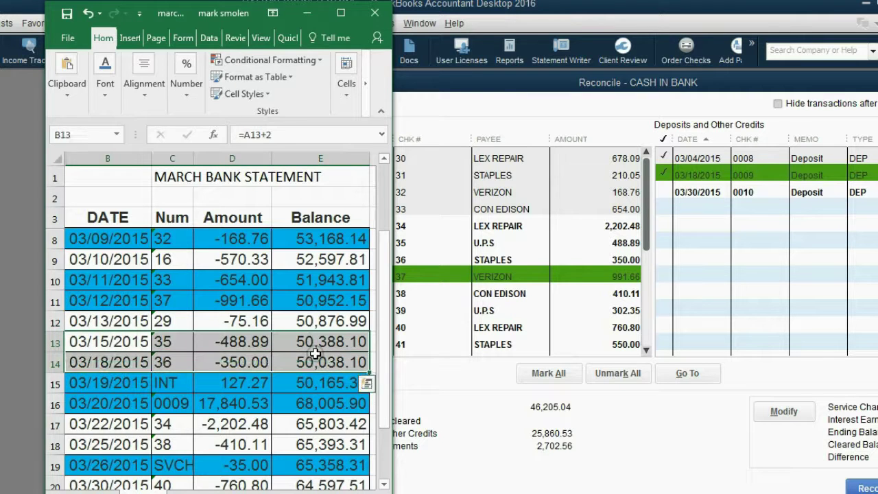
pyautogui.click(105, 81)
pyautogui.click(195, 155)
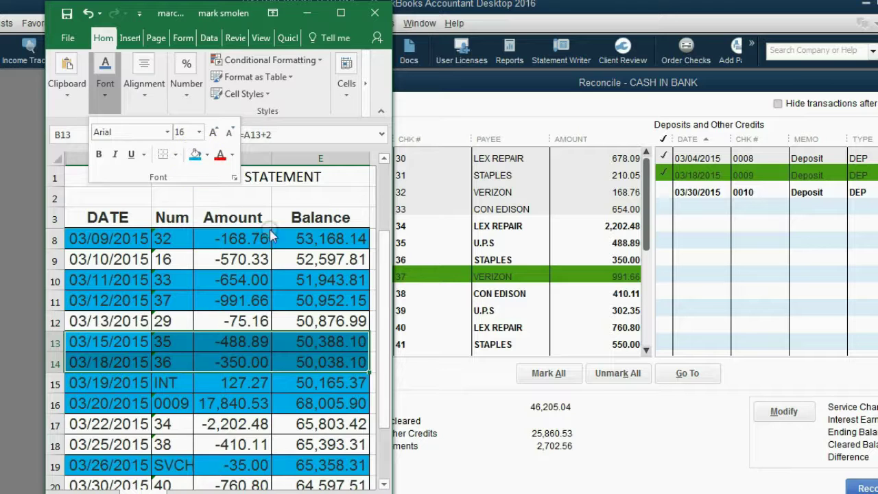
pyautogui.click(412, 241)
pyautogui.click(415, 260)
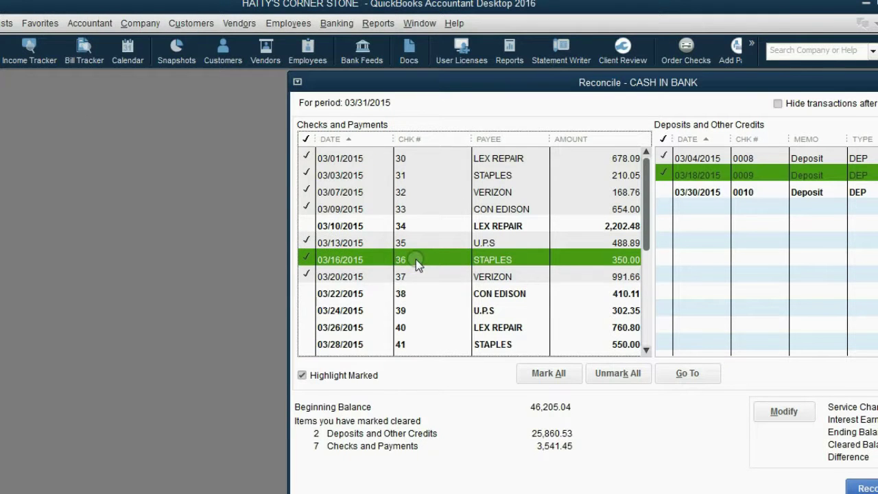
# - Fill statement rows 17–18 blue and clear checks 34 LEX REPAIR and 38 CON EDISON
pyautogui.hotkey('alt', 'Tab')
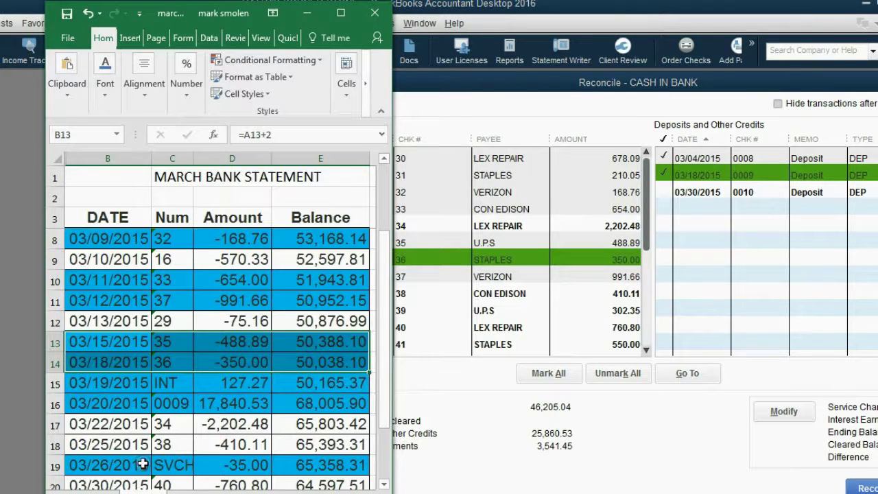
pyautogui.moveTo(112, 423); pyautogui.dragTo(290, 436)
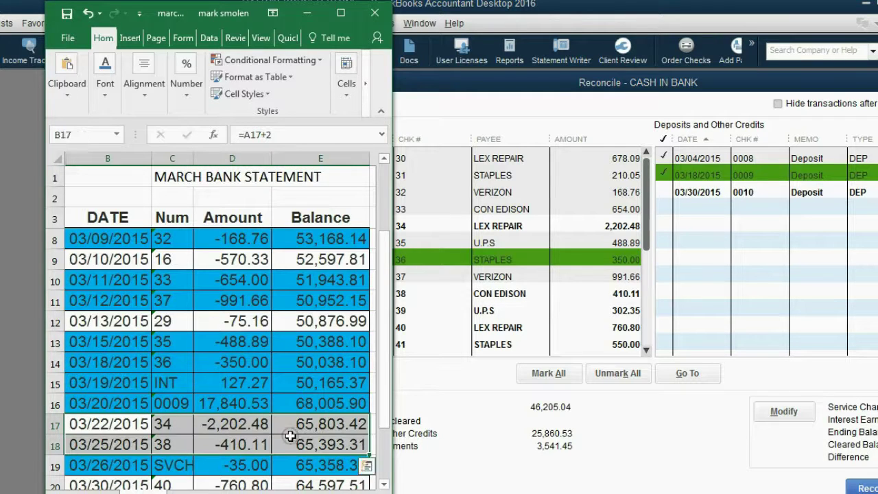
pyautogui.click(109, 86)
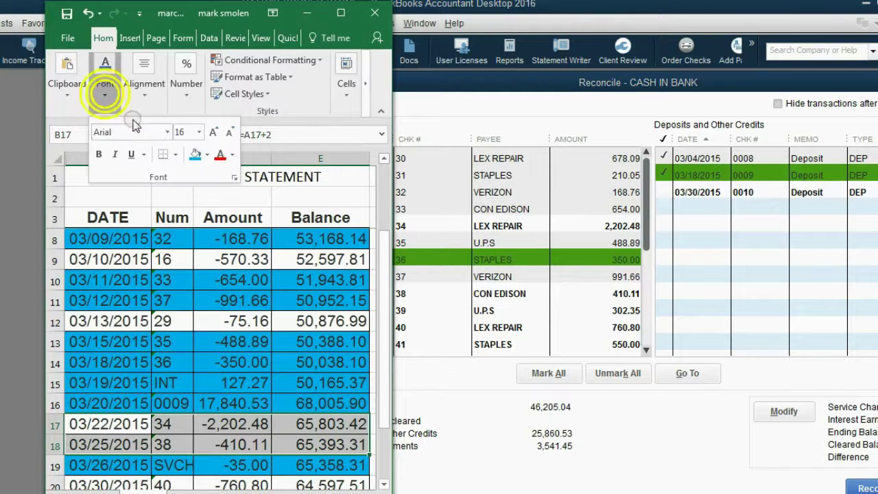
pyautogui.click(194, 155)
pyautogui.click(413, 226)
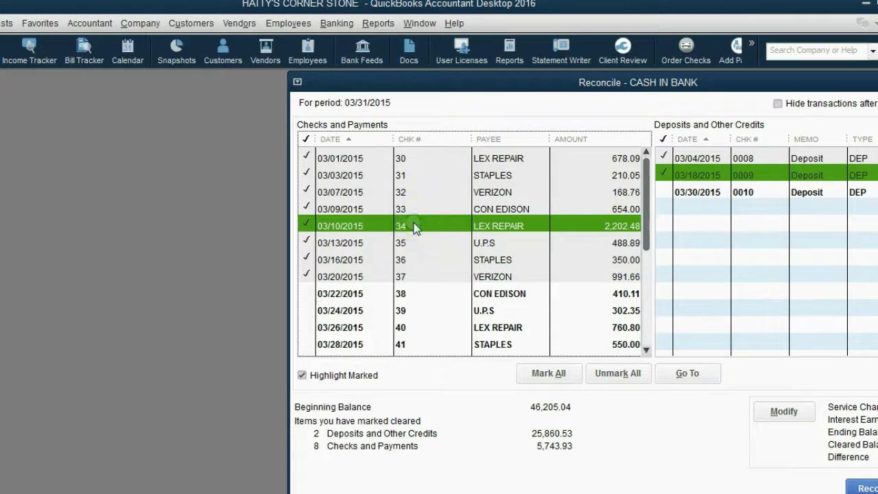
pyautogui.click(415, 294)
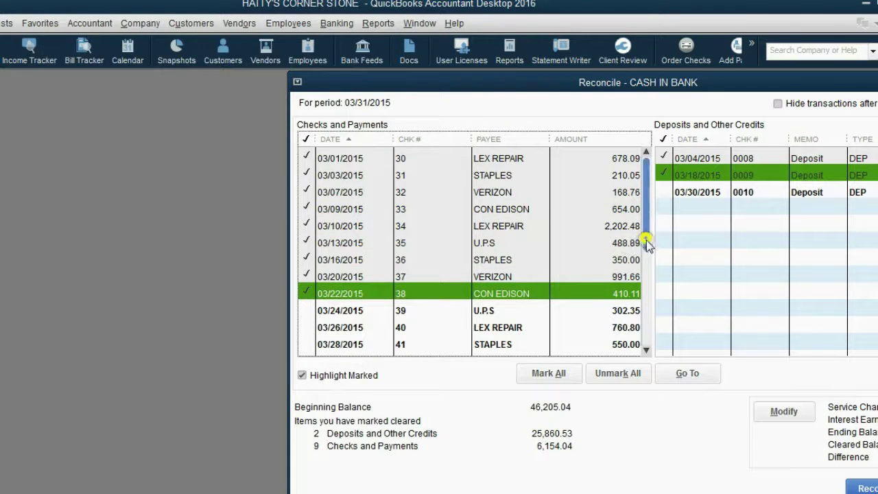
# - Fill the 03/30/2015 row blue and clear check 40 LEX REPAIR
pyautogui.moveTo(646, 241); pyautogui.dragTo(652, 304)
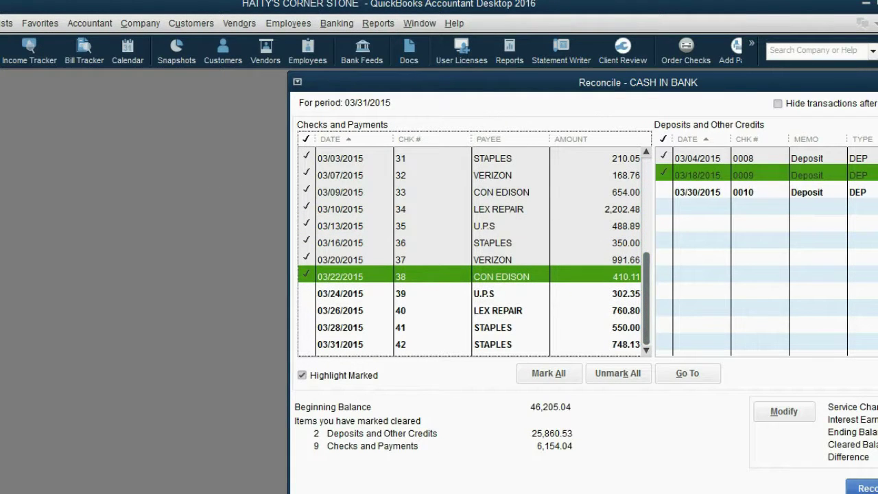
pyautogui.hotkey('alt', 'Tab')
pyautogui.moveTo(386, 391); pyautogui.dragTo(374, 353)
pyautogui.moveTo(114, 426); pyautogui.dragTo(292, 422)
pyautogui.click(104, 85)
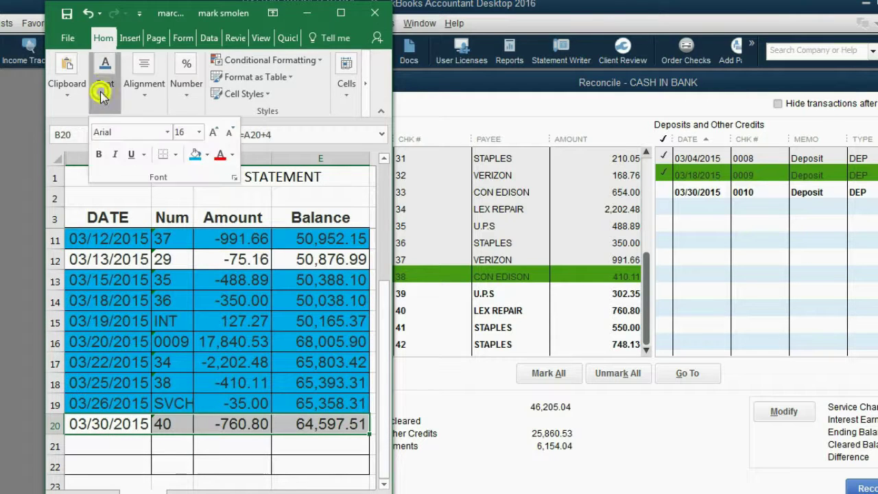
pyautogui.click(193, 155)
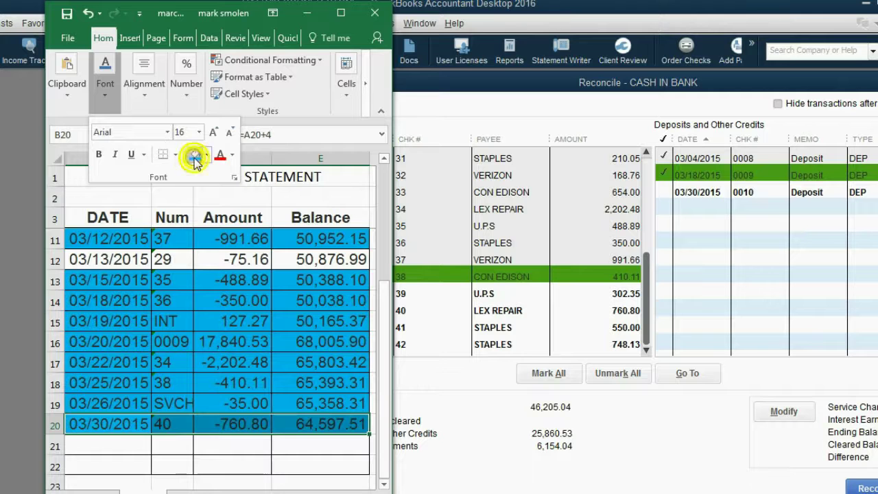
pyautogui.click(410, 311)
pyautogui.moveTo(410, 85); pyautogui.dragTo(228, 94)
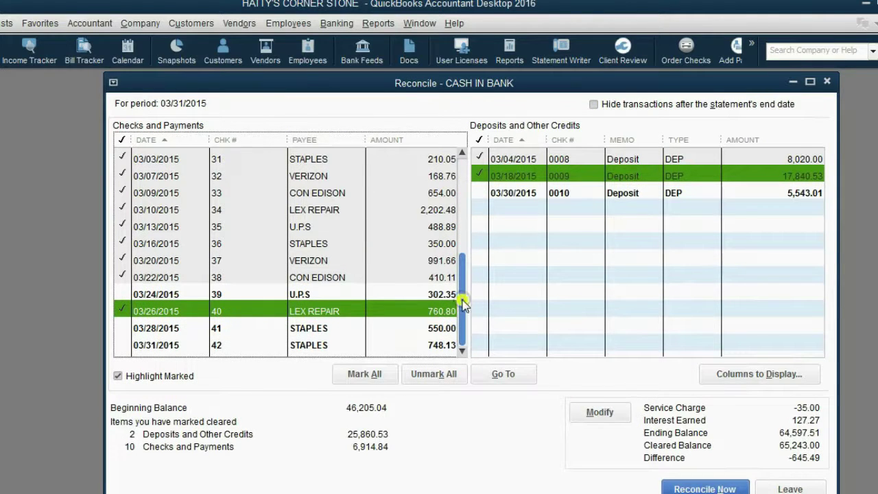
# - Compare unmatched statement checks 16 (-570.33) and 29 (-75.16) against the -645.49 difference
pyautogui.click(502, 231)
pyautogui.click(528, 195)
pyautogui.click(257, 493)
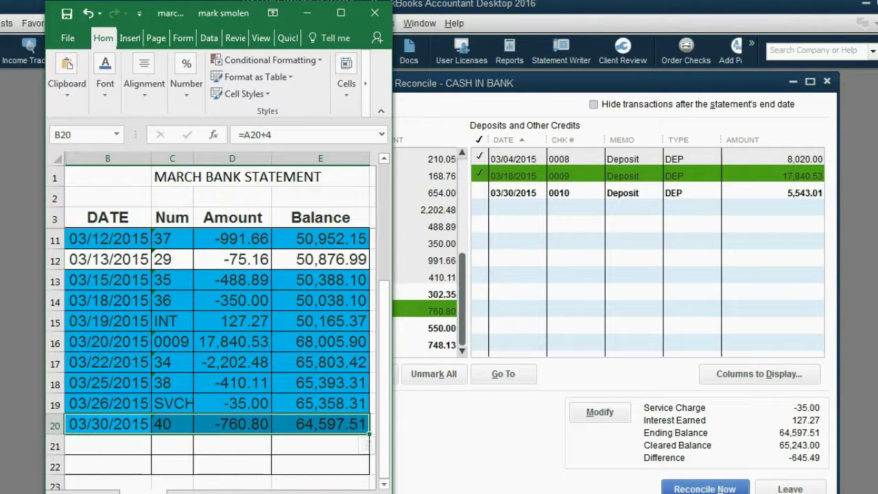
pyautogui.click(382, 425)
pyautogui.moveTo(383, 425); pyautogui.dragTo(396, 440)
pyautogui.click(464, 424)
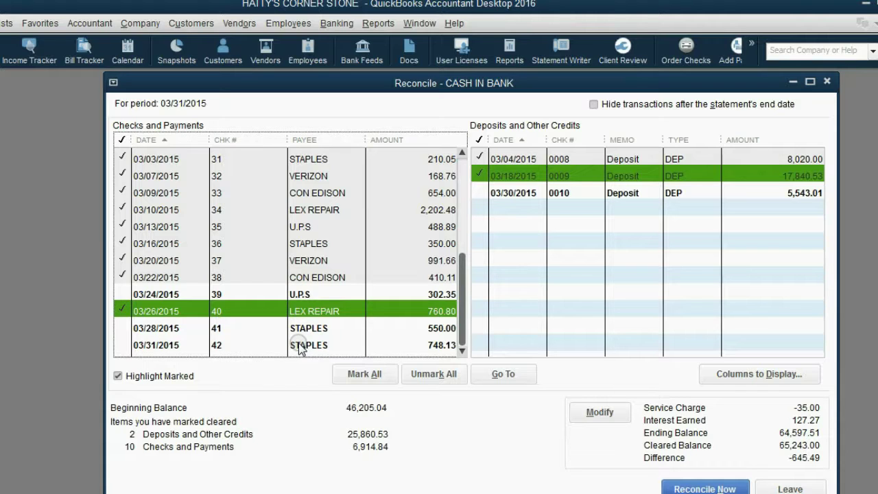
pyautogui.click(797, 462)
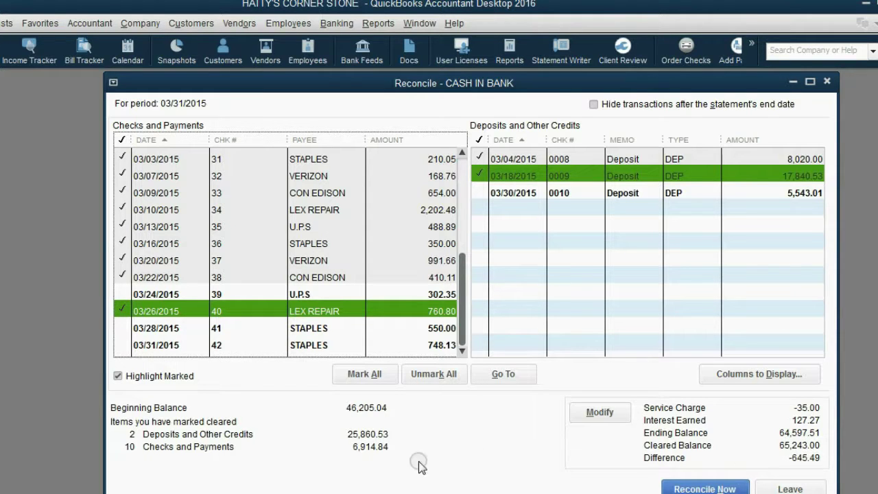
pyautogui.click(282, 493)
pyautogui.moveTo(385, 419); pyautogui.dragTo(382, 296)
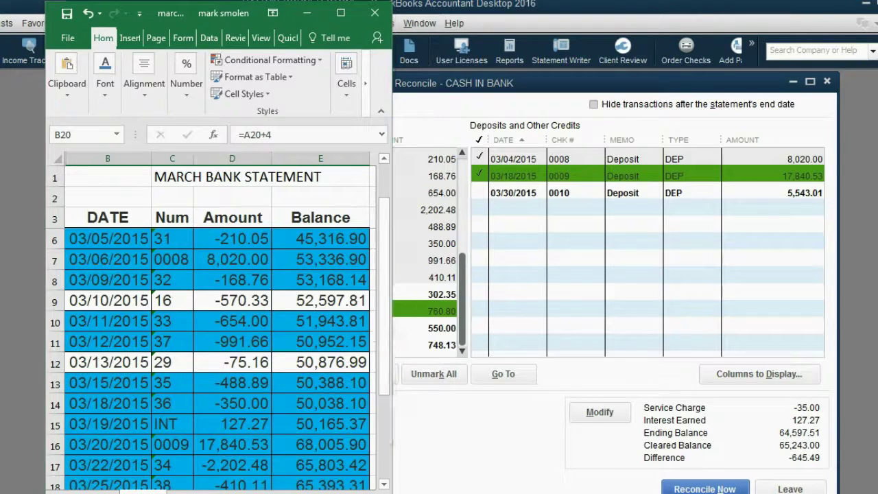
pyautogui.hotkey('alt', 'Tab')
# - Show the March statement slide tying checks 16 and 29 to the (645.49) expected difference
pyautogui.press('Right')
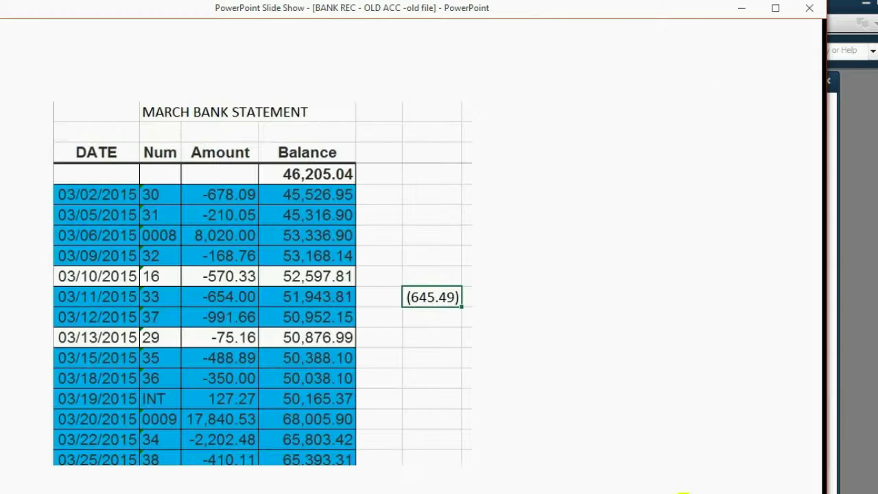
pyautogui.press('Right')
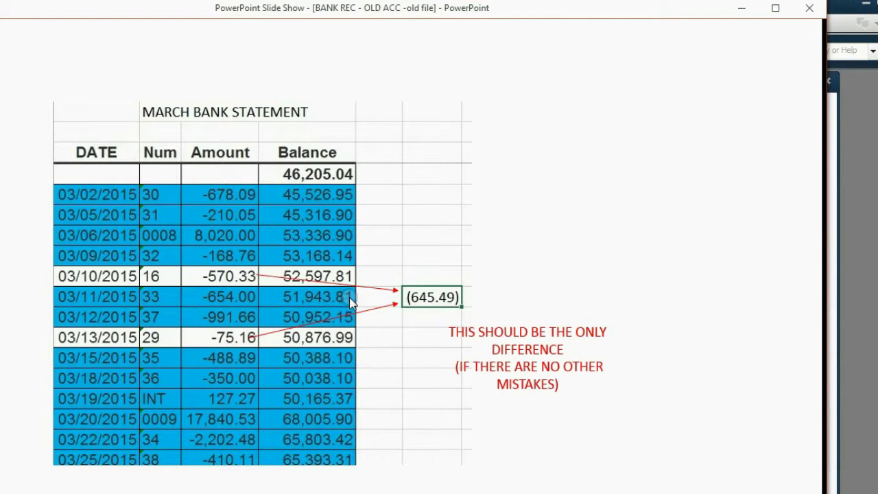
pyautogui.click(835, 389)
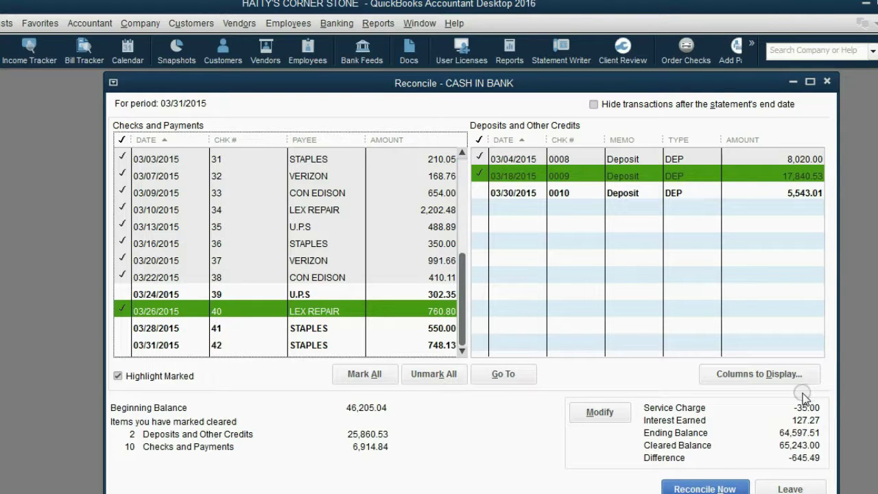
# - Attempt to finish the March reconciliation and compare the -645.49 discrepancy against the bank statement slide
pyautogui.click(698, 490)
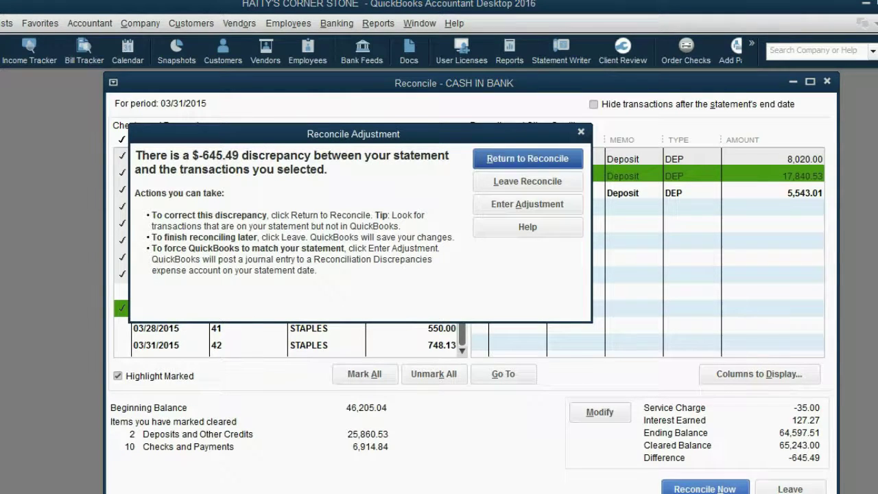
pyautogui.hotkey('alt', 'Tab')
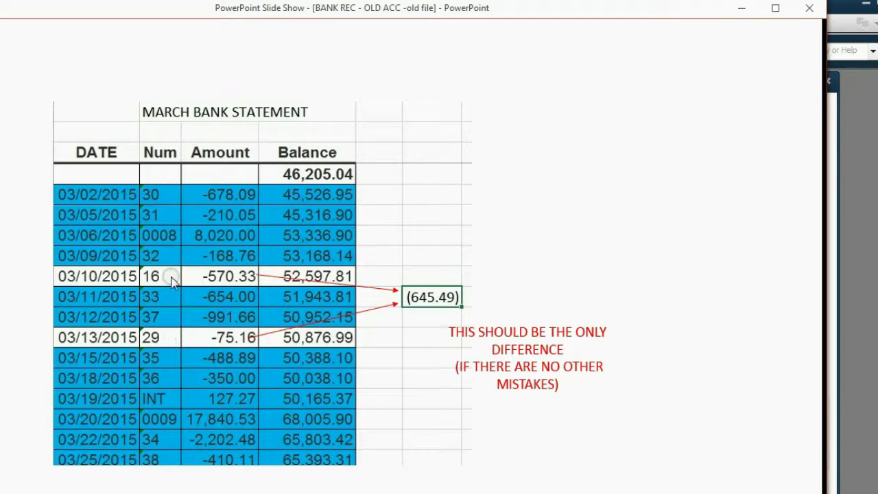
pyautogui.click(742, 8)
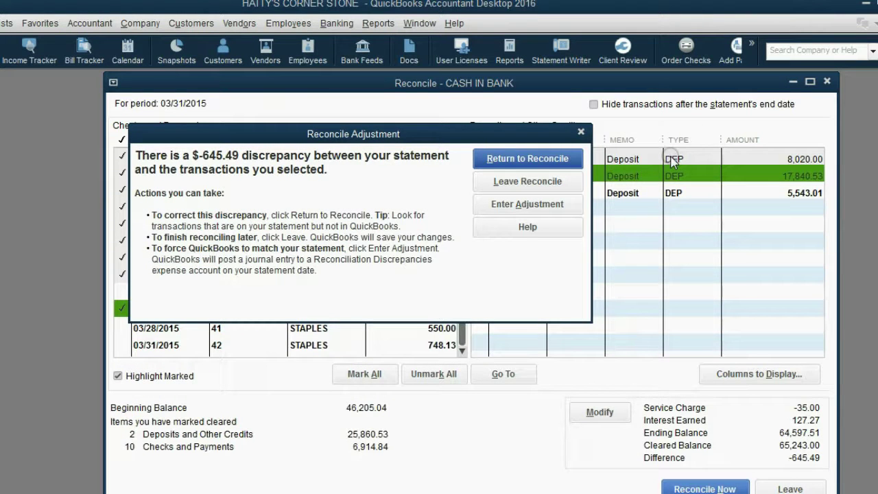
pyautogui.click(550, 204)
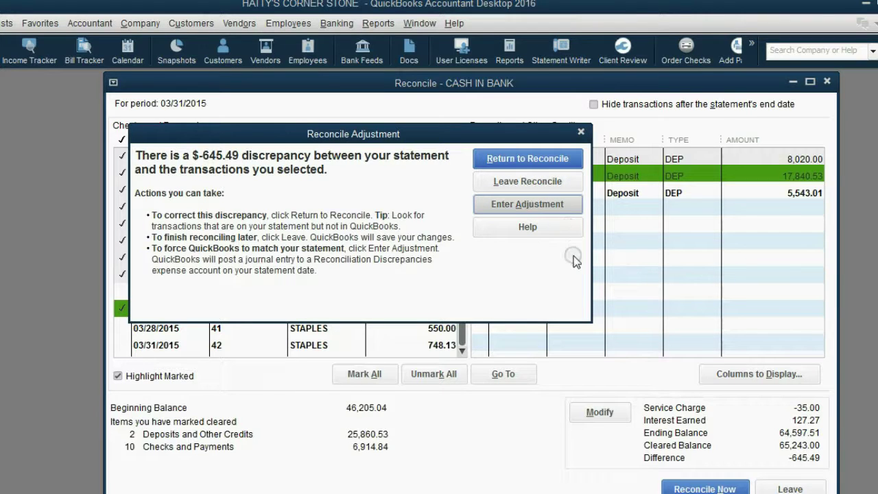
# - Recheck the bank statement spreadsheet and slide, then accept the -645.49 discrepancy with Enter Adjustment
pyautogui.click(269, 493)
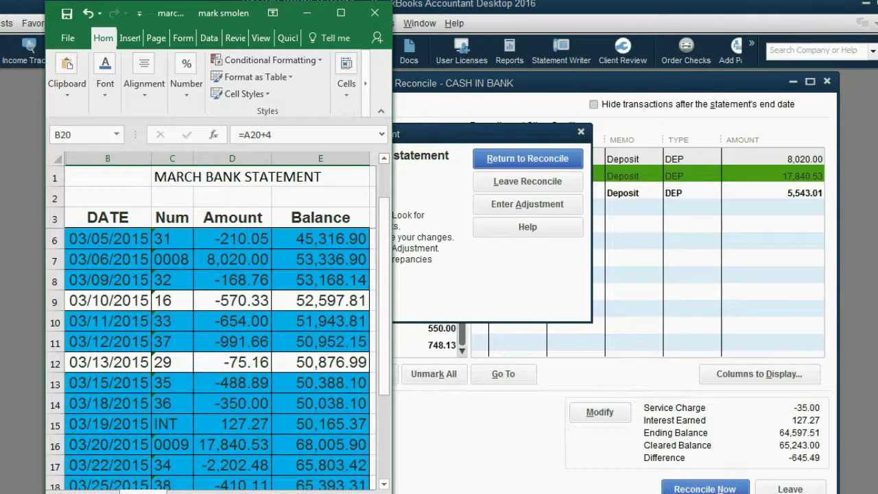
pyautogui.click(295, 491)
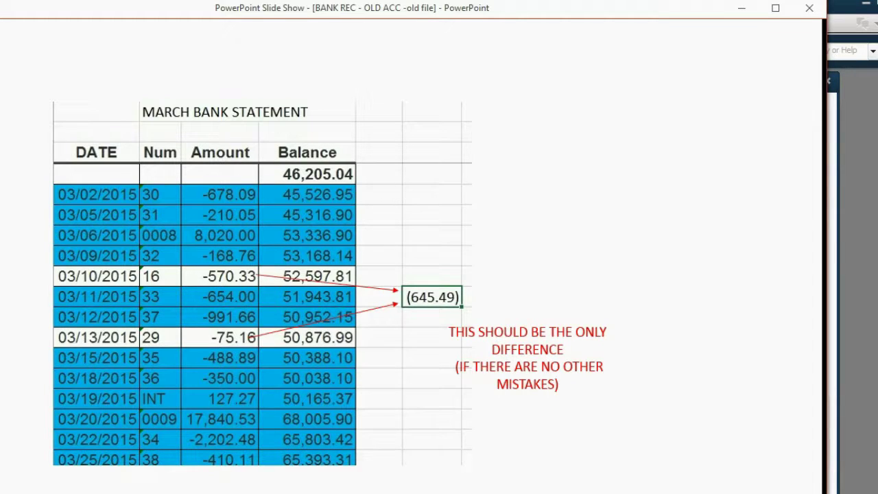
pyautogui.click(744, 10)
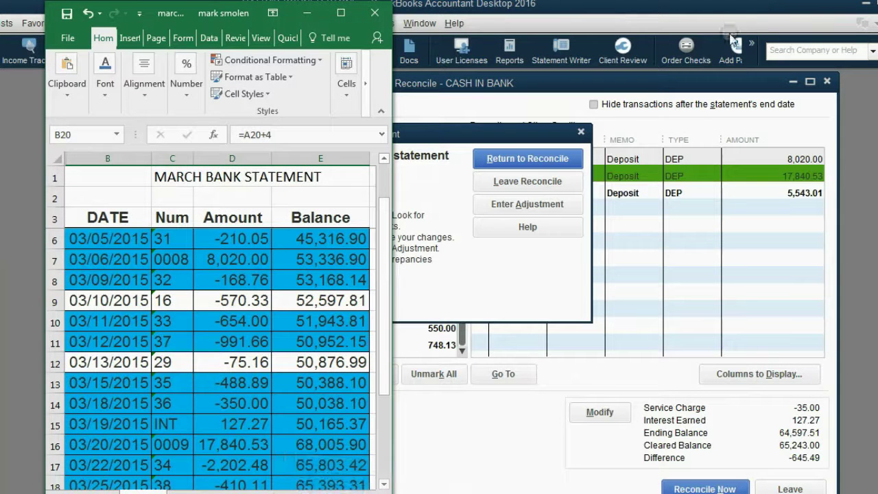
pyautogui.click(537, 204)
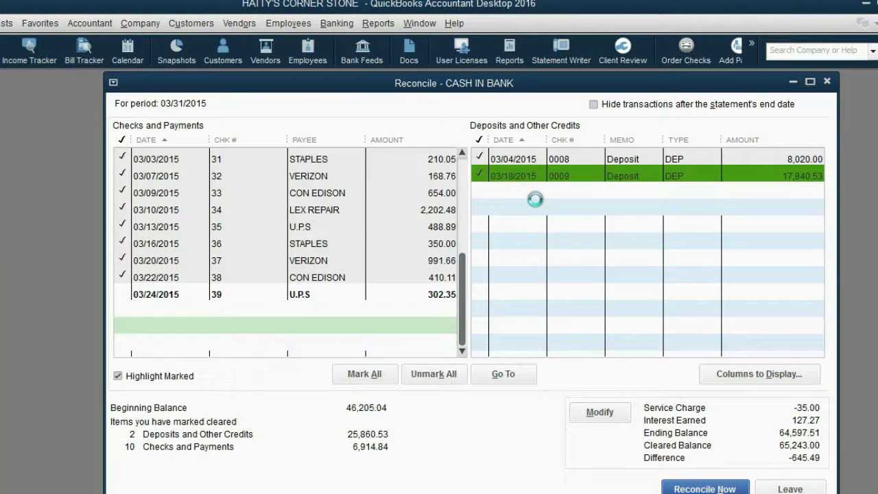
# - Display the March CASH IN BANK reconciliation reports, then close the Summary and Detail report windows
pyautogui.click(328, 347)
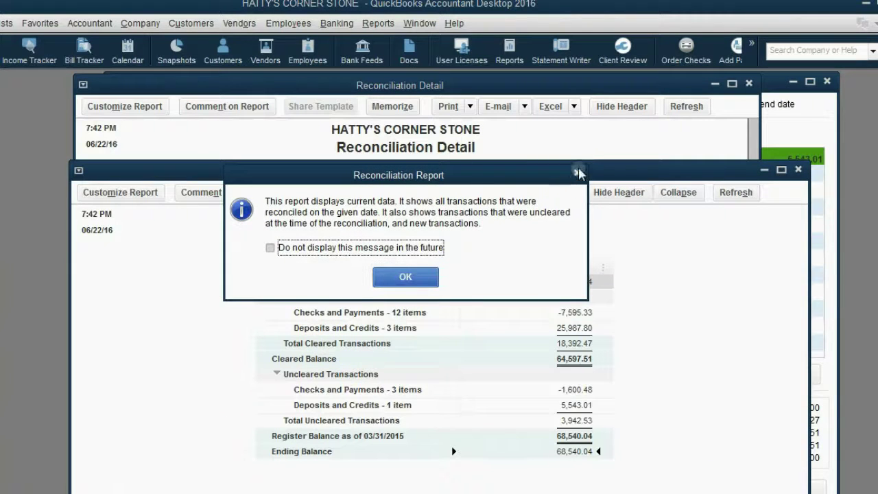
pyautogui.click(578, 172)
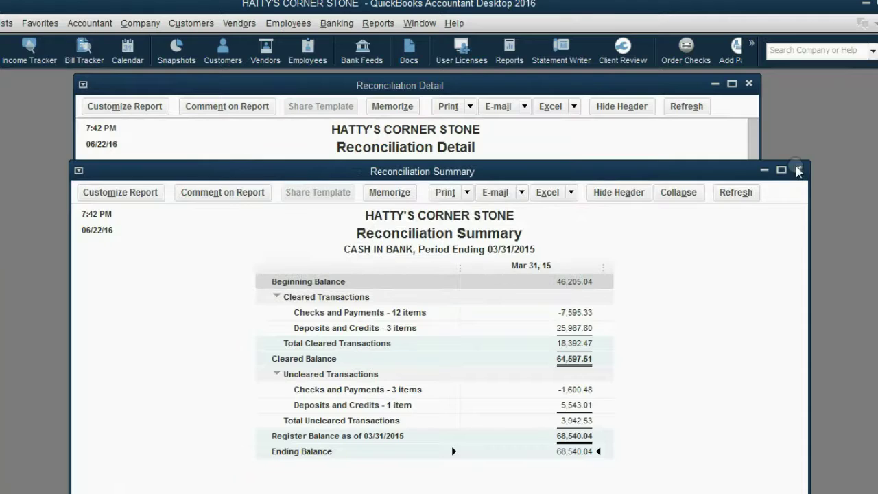
pyautogui.click(799, 171)
pyautogui.click(749, 83)
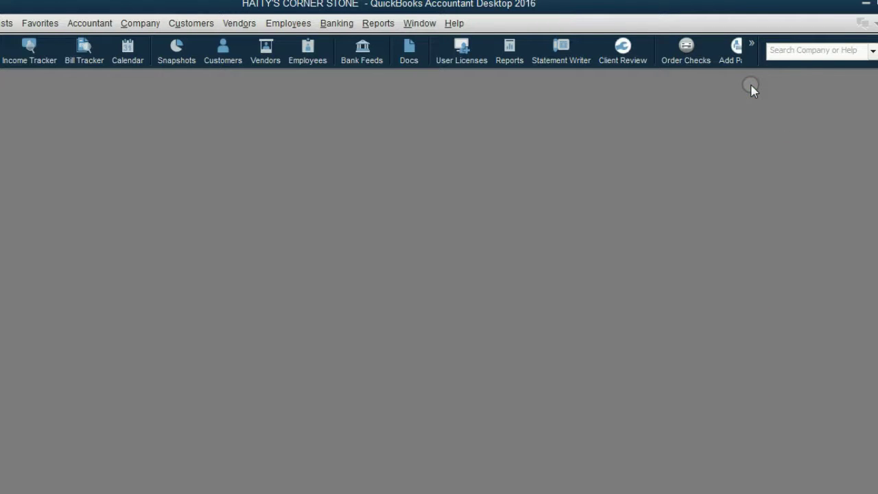